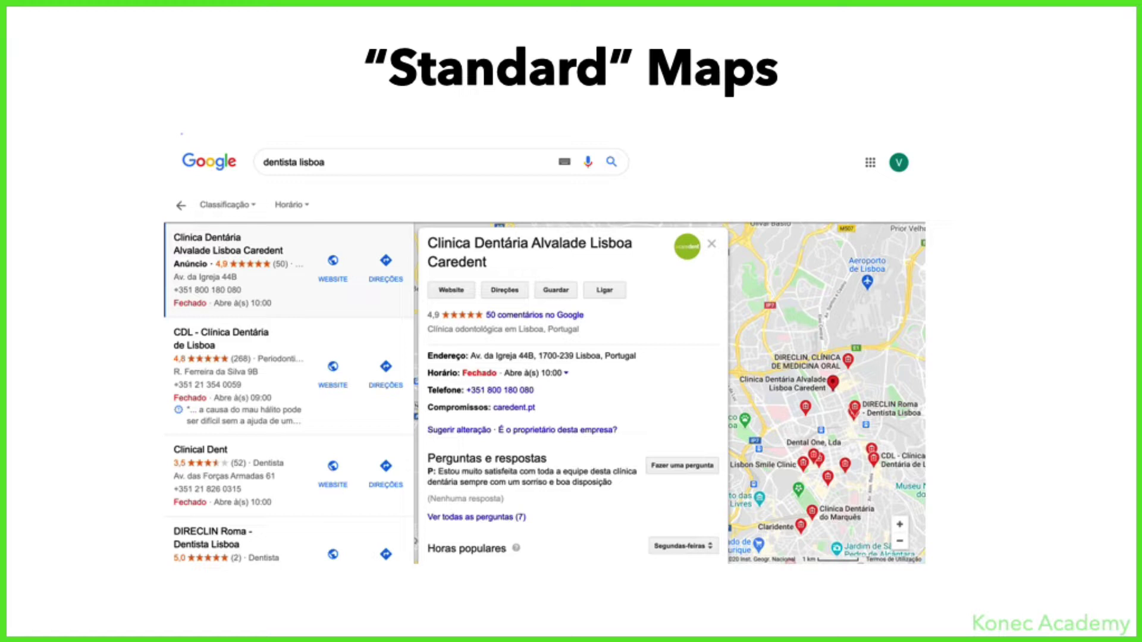
Flip between the Standard Maps and Custom Maps slides, then bring up the Moving Companies map in Chrome
{"action": "key", "text": "Right"}
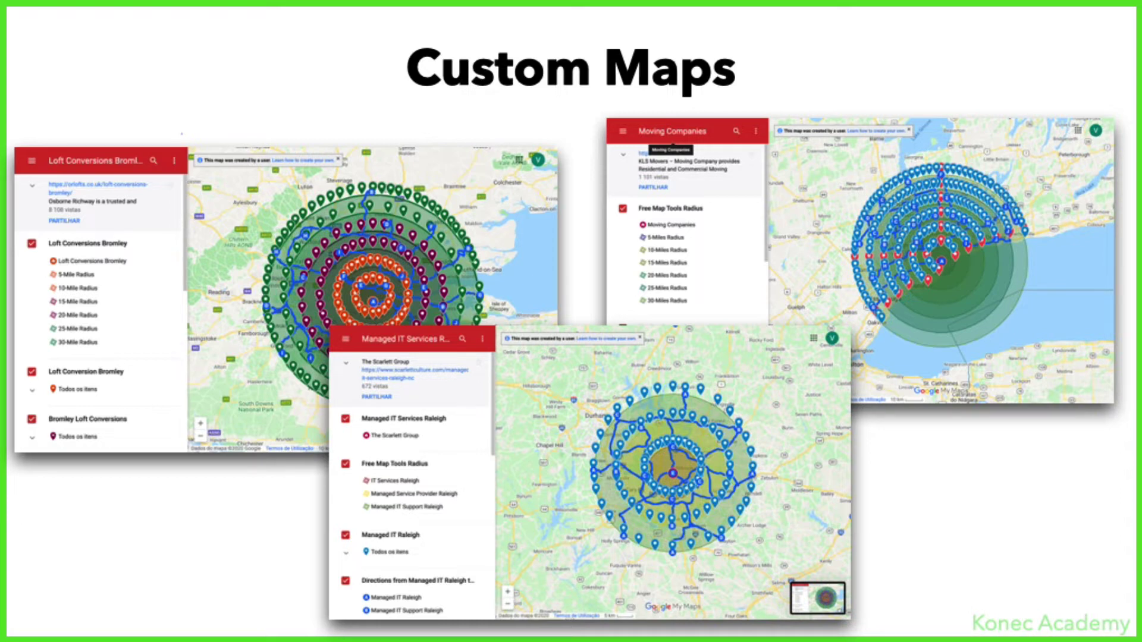
{"action": "key", "text": "Right"}
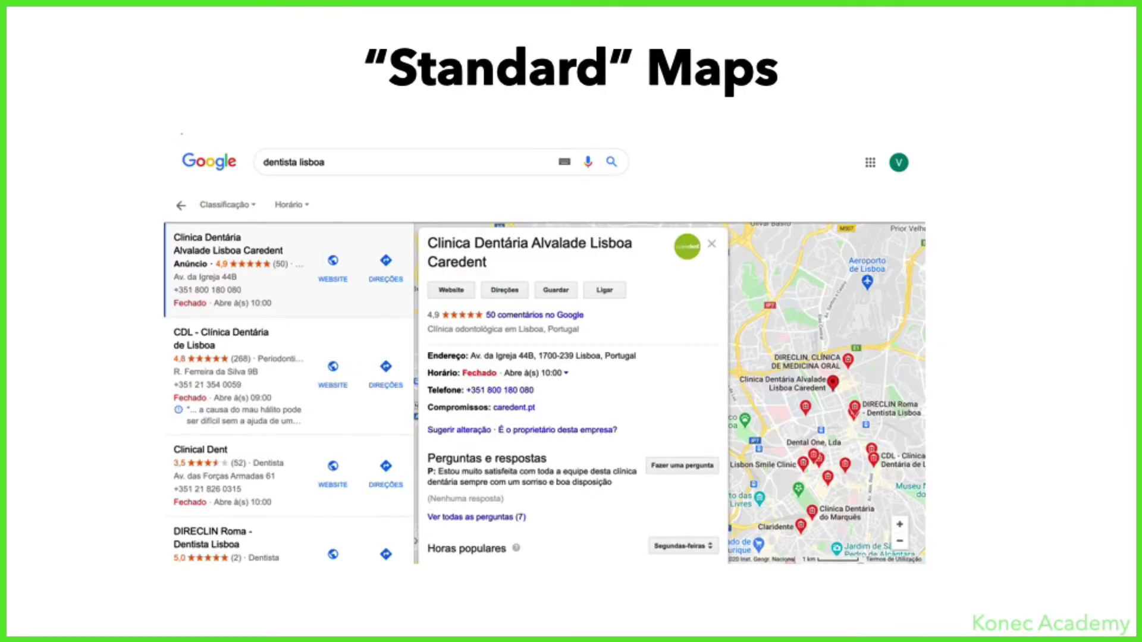
{"action": "key", "text": "Left"}
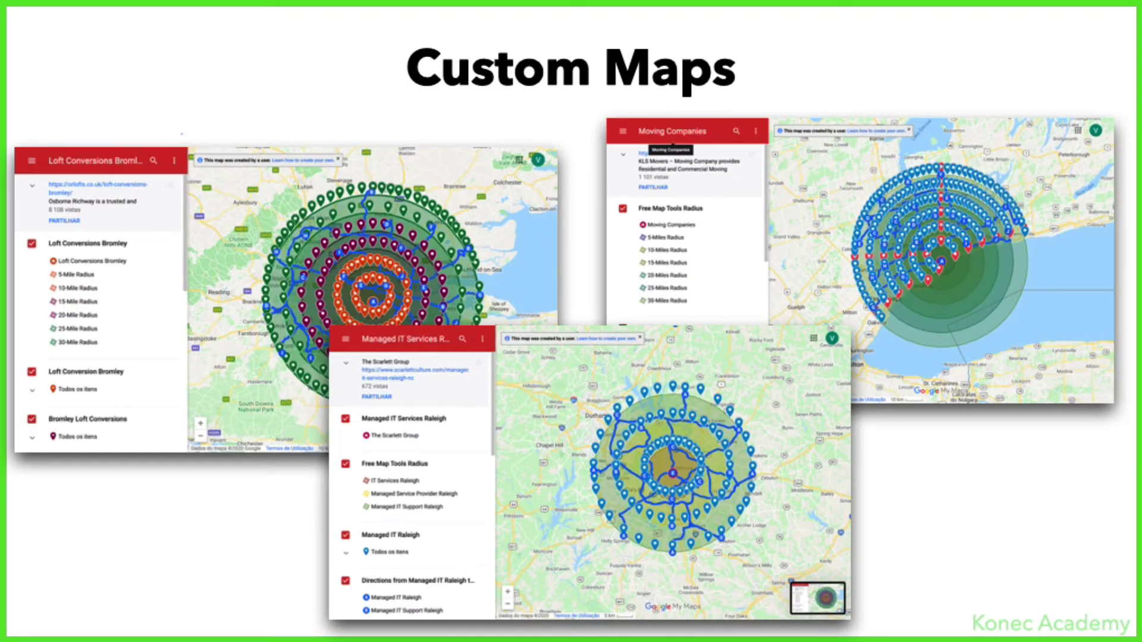
{"action": "key", "text": "super+Tab"}
Open the Loft Conversions Bromley map and show its loft conversions marker details
{"action": "left_click", "coordinate": [302, 25]}
{"action": "left_click", "coordinate": [441, 25]}
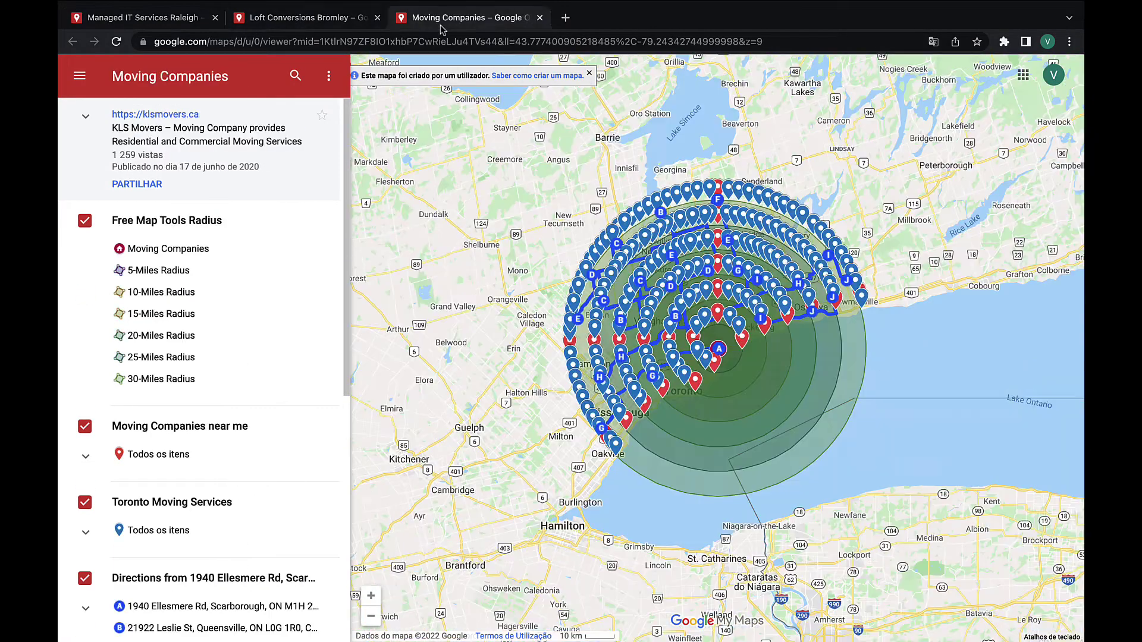
{"action": "left_click", "coordinate": [288, 19]}
{"action": "left_click", "coordinate": [730, 316]}
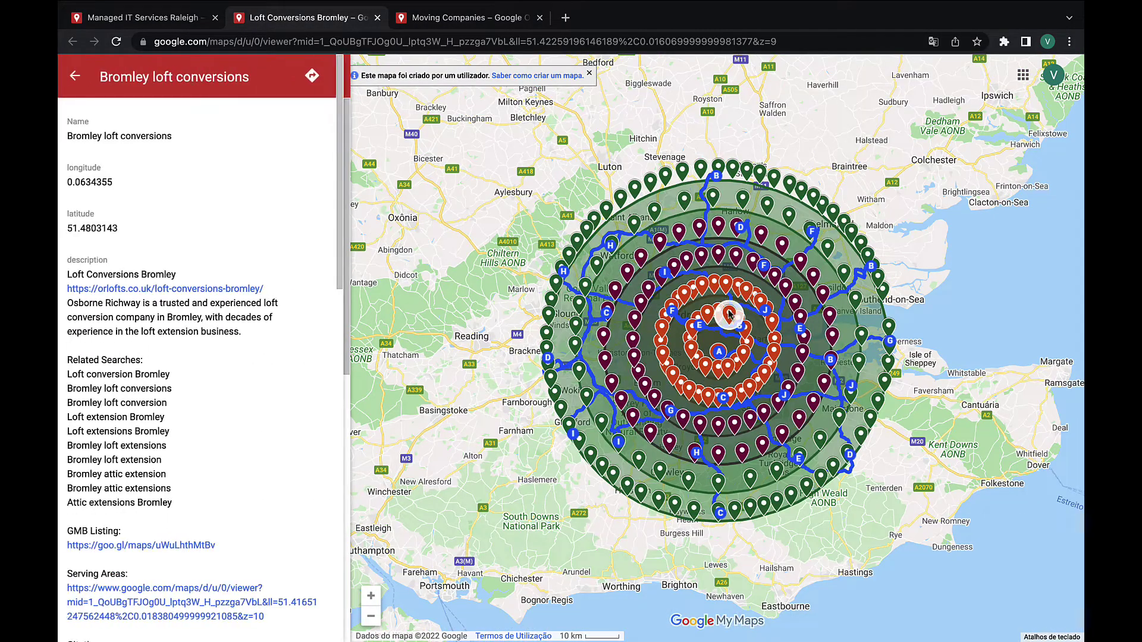
{"action": "scroll", "coordinate": [111, 327], "scroll_direction": "down", "scroll_amount": 2}
{"action": "scroll", "coordinate": [111, 327], "scroll_direction": "down", "scroll_amount": 4}
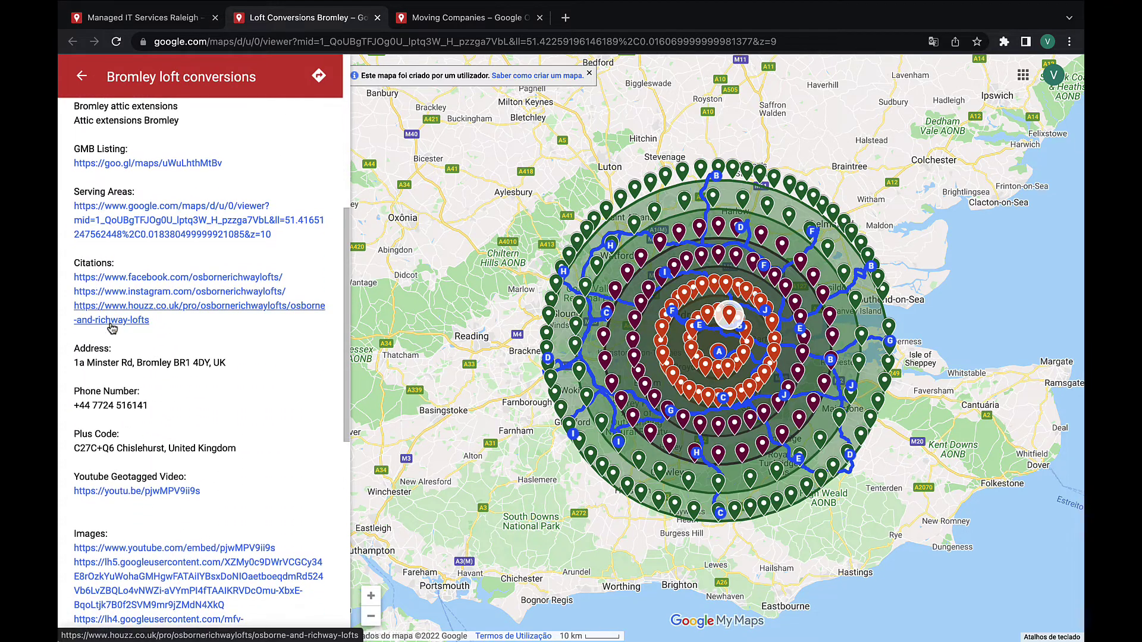
Highlight the marker's related searches, GMB Listing, citations and phone number text, then clear the highlight
{"action": "left_click_drag", "start_coordinate": [265, 173], "coordinate": [74, 101]}
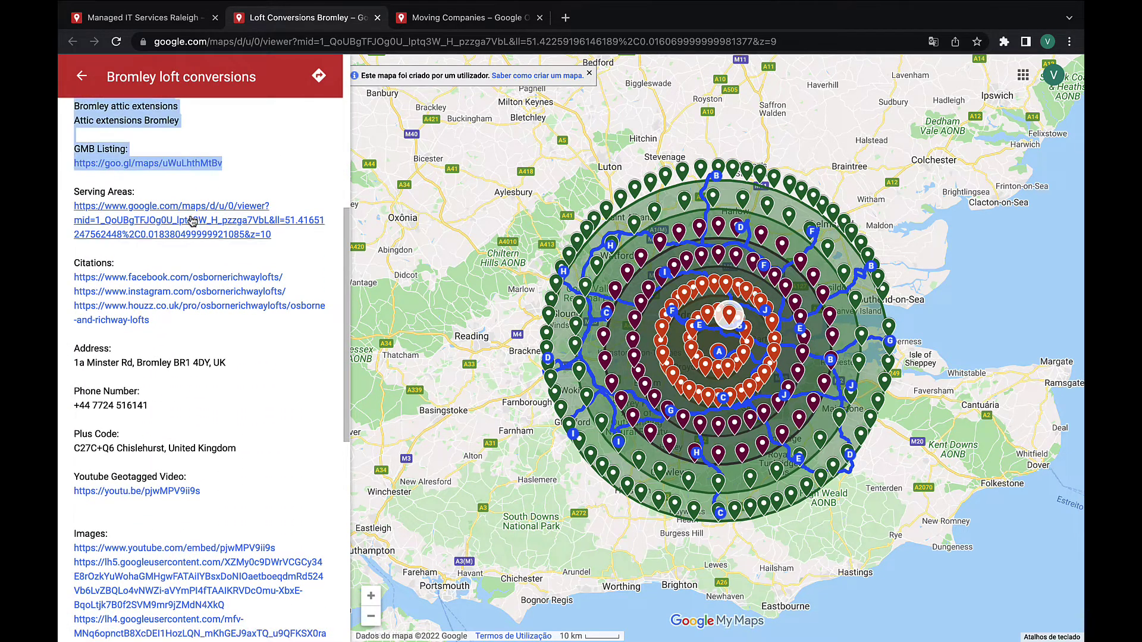
{"action": "scroll", "coordinate": [225, 236], "scroll_direction": "down", "scroll_amount": 1}
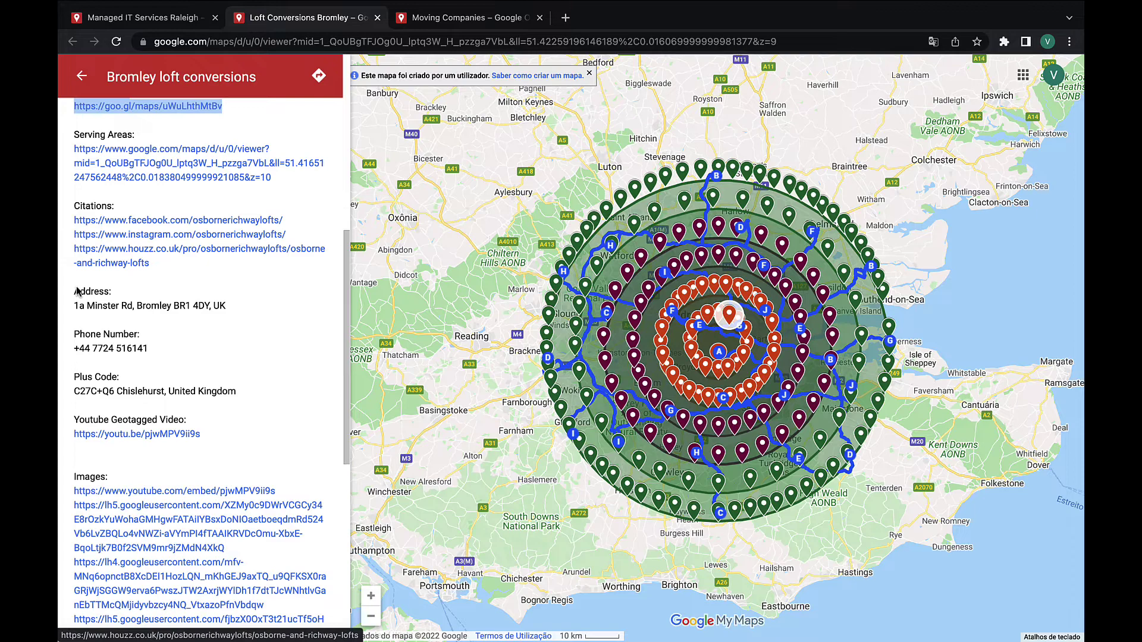
{"action": "left_click", "coordinate": [165, 348], "text": "shift"}
{"action": "scroll", "coordinate": [211, 378], "scroll_direction": "down", "scroll_amount": 2}
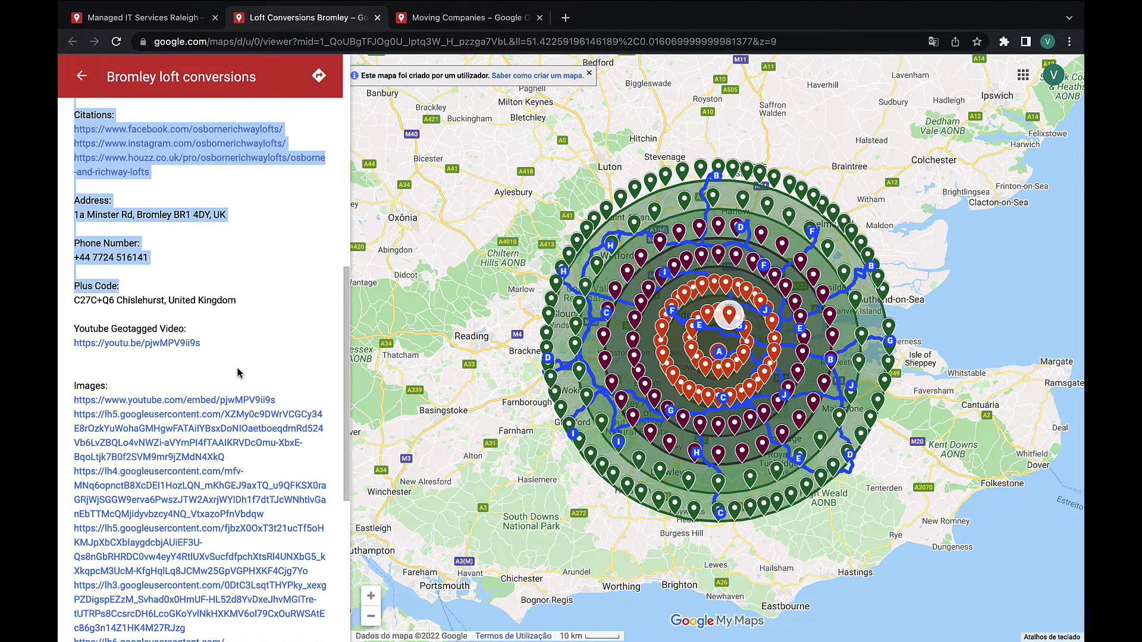
{"action": "left_click", "coordinate": [239, 362]}
{"action": "scroll", "coordinate": [162, 354], "scroll_direction": "down", "scroll_amount": 6}
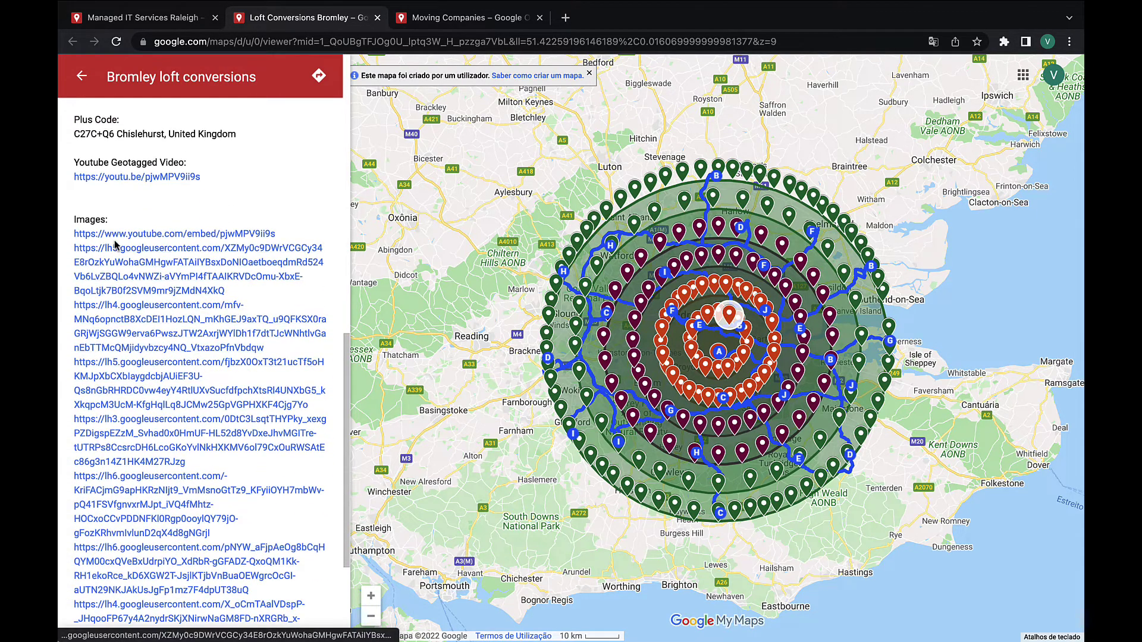
{"action": "scroll", "coordinate": [116, 244], "scroll_direction": "up", "scroll_amount": 15}
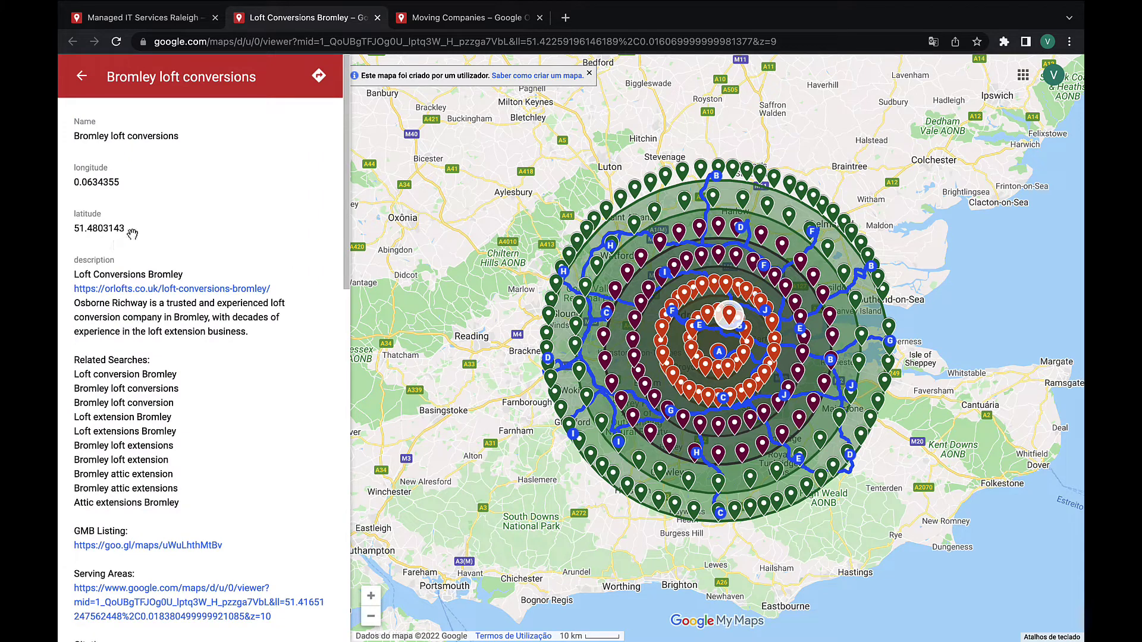
Check the green Loft conversion Bromley marker, return to the map legend, and leave the maps
{"action": "left_click", "coordinate": [712, 199]}
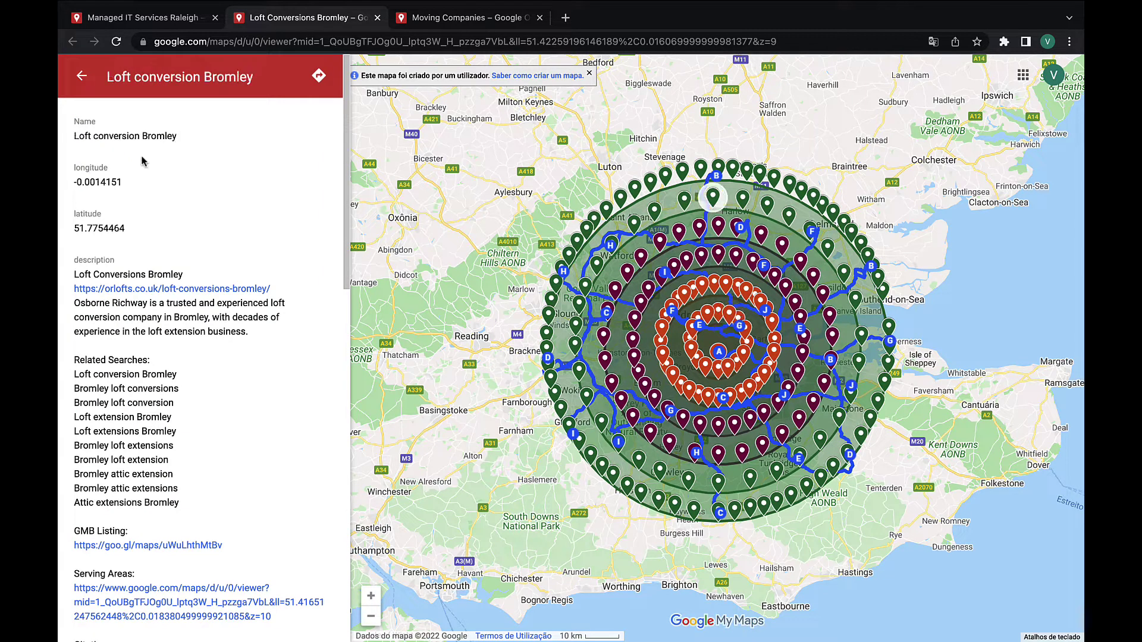
{"action": "left_click", "coordinate": [82, 76]}
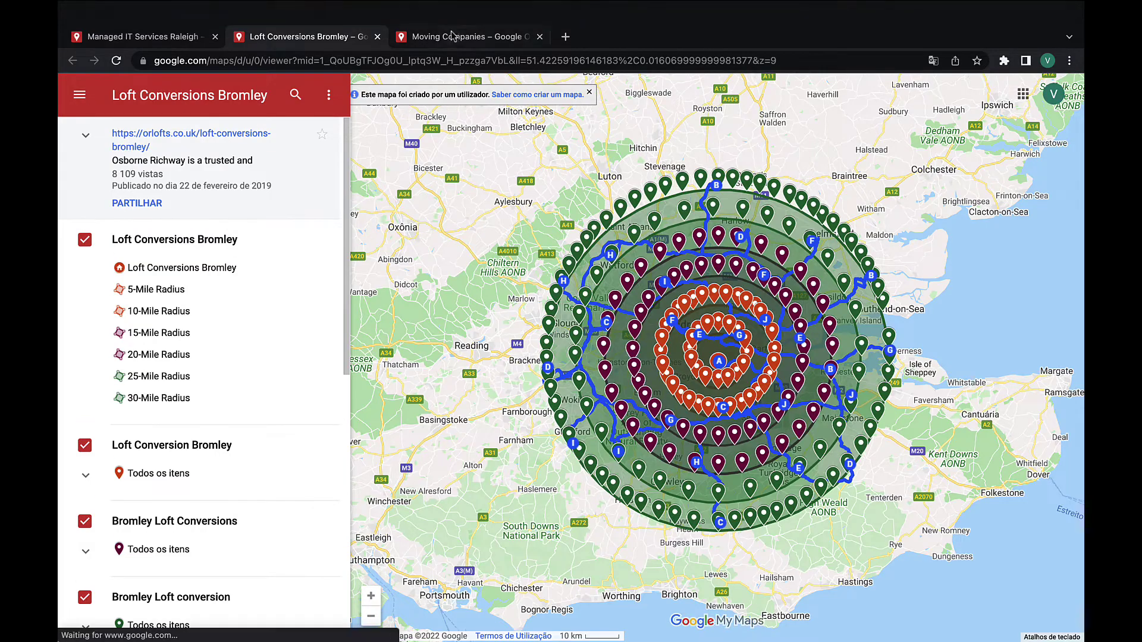
{"action": "left_click", "coordinate": [453, 17]}
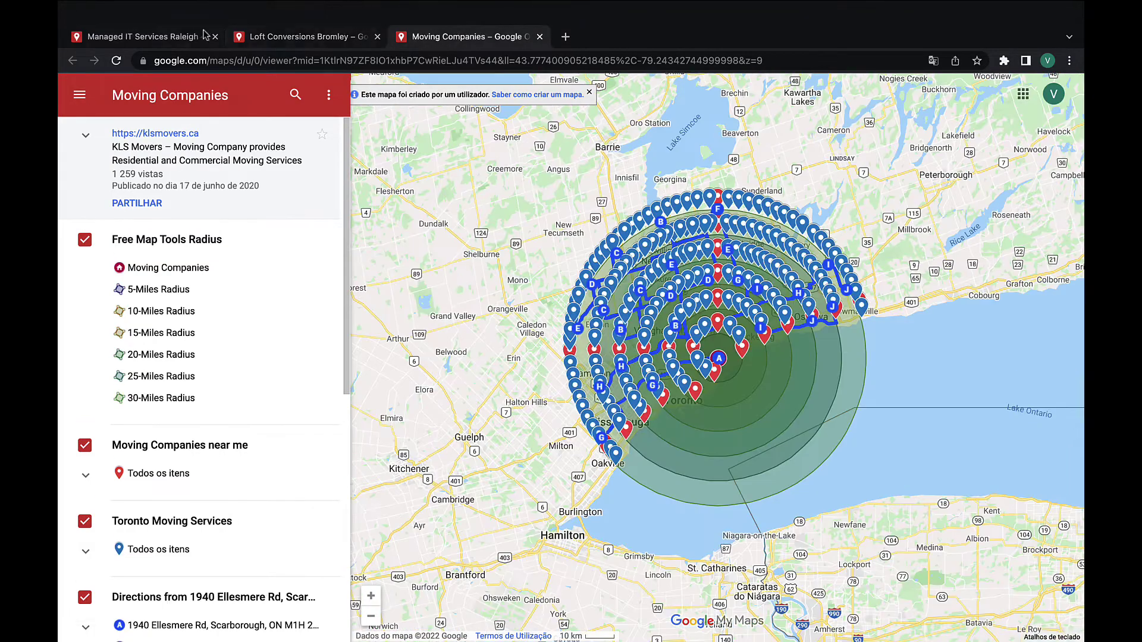
{"action": "left_click", "coordinate": [184, 13]}
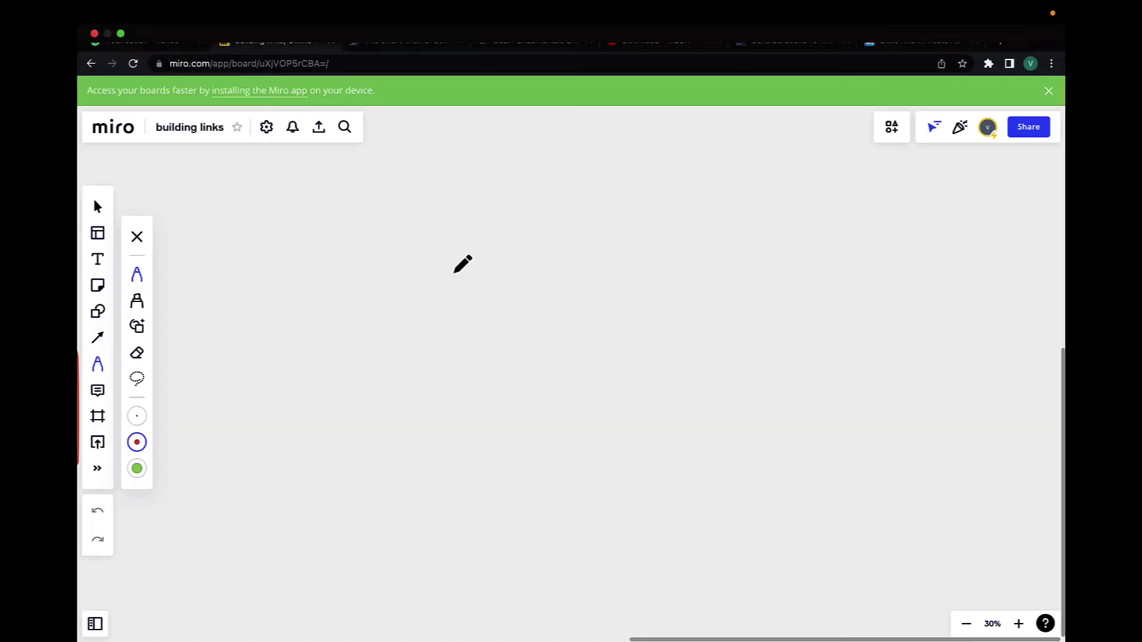
Draw a red GMB listing box with a small map sketched inside it
{"action": "mouse_move", "coordinate": [464, 237]}
{"action": "left_mouse_down"}
{"action": "mouse_move", "coordinate": [465, 324]}
{"action": "mouse_move", "coordinate": [552, 263]}
{"action": "mouse_move", "coordinate": [484, 232]}
{"action": "mouse_move", "coordinate": [468, 240]}
{"action": "mouse_move", "coordinate": [498, 220]}
{"action": "mouse_move", "coordinate": [534, 231]}
{"action": "left_mouse_up"}
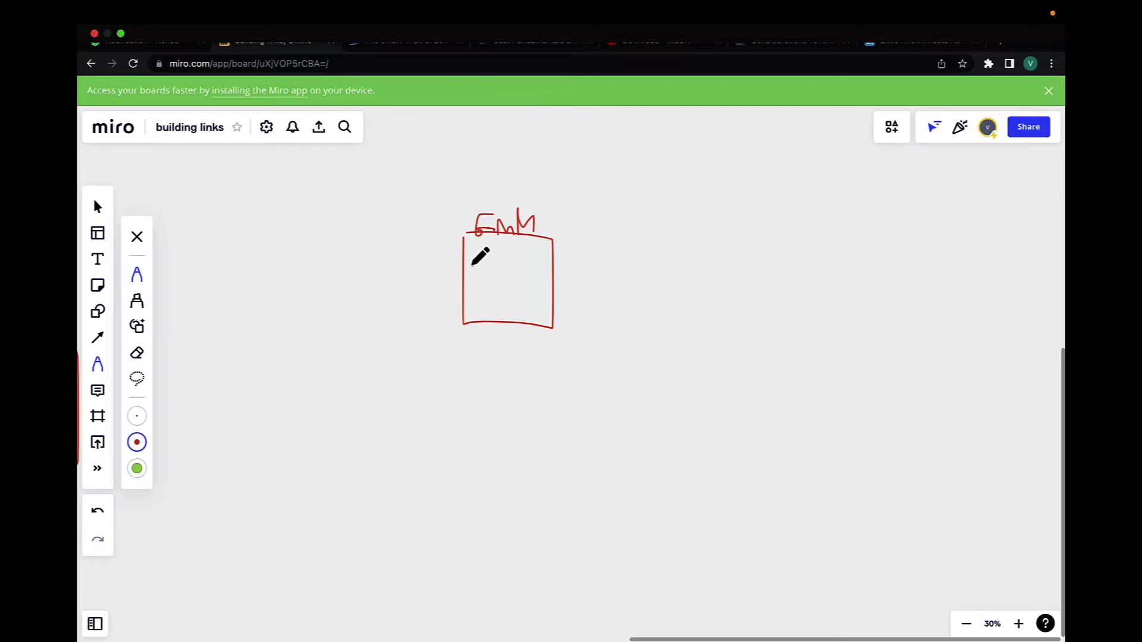
{"action": "mouse_move", "coordinate": [473, 265]}
{"action": "left_mouse_down"}
{"action": "mouse_move", "coordinate": [485, 301]}
{"action": "mouse_move", "coordinate": [522, 275]}
{"action": "left_mouse_up"}
{"action": "mouse_move", "coordinate": [476, 308]}
{"action": "left_mouse_down"}
{"action": "mouse_move", "coordinate": [515, 304]}
{"action": "mouse_move", "coordinate": [636, 235]}
{"action": "left_mouse_up"}
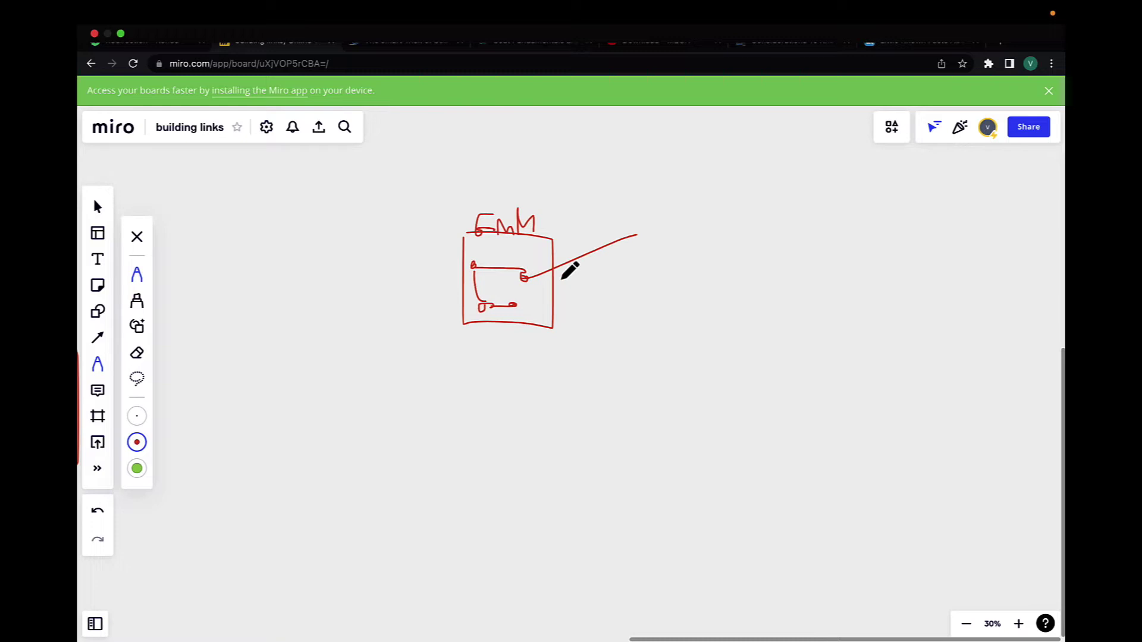
Draw link lines to a sketched web page with heading, embedded map, text lines and outline
{"action": "left_click_drag", "start_coordinate": [525, 277], "coordinate": [687, 311]}
{"action": "mouse_move", "coordinate": [672, 236]}
{"action": "left_mouse_down"}
{"action": "mouse_move", "coordinate": [724, 236]}
{"action": "mouse_move", "coordinate": [708, 248]}
{"action": "mouse_move", "coordinate": [741, 321]}
{"action": "mouse_move", "coordinate": [678, 273]}
{"action": "left_mouse_up"}
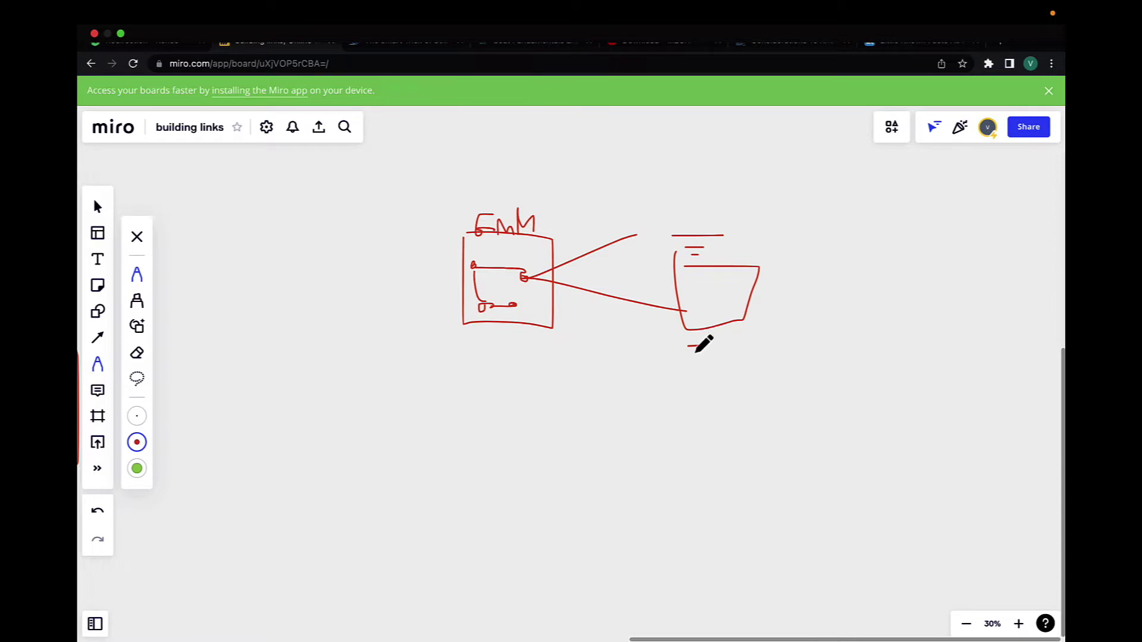
{"action": "left_click_drag", "start_coordinate": [688, 346], "coordinate": [702, 345]}
{"action": "left_click_drag", "start_coordinate": [690, 355], "coordinate": [714, 388]}
{"action": "mouse_move", "coordinate": [665, 225]}
{"action": "left_mouse_down"}
{"action": "mouse_move", "coordinate": [674, 390]}
{"action": "mouse_move", "coordinate": [771, 216]}
{"action": "mouse_move", "coordinate": [695, 201]}
{"action": "left_mouse_up"}
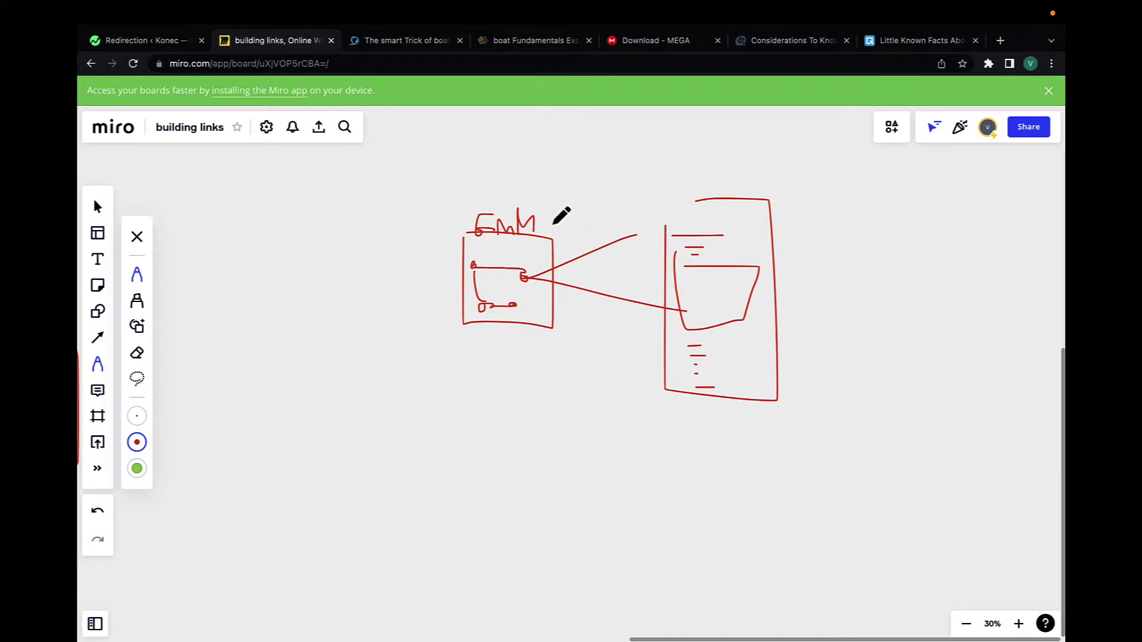
Add an arrow after the GMB label and three web 2.0 page boxes below, with dots for more
{"action": "left_click_drag", "start_coordinate": [553, 224], "coordinate": [607, 224]}
{"action": "mouse_move", "coordinate": [303, 431]}
{"action": "left_mouse_down"}
{"action": "mouse_move", "coordinate": [303, 524]}
{"action": "mouse_move", "coordinate": [346, 425]}
{"action": "mouse_move", "coordinate": [315, 428]}
{"action": "left_mouse_up"}
{"action": "mouse_move", "coordinate": [399, 423]}
{"action": "left_mouse_down"}
{"action": "mouse_move", "coordinate": [400, 547]}
{"action": "mouse_move", "coordinate": [464, 426]}
{"action": "mouse_move", "coordinate": [421, 425]}
{"action": "left_mouse_up"}
{"action": "mouse_move", "coordinate": [497, 435]}
{"action": "left_mouse_down"}
{"action": "mouse_move", "coordinate": [536, 541]}
{"action": "mouse_move", "coordinate": [531, 451]}
{"action": "left_mouse_up"}
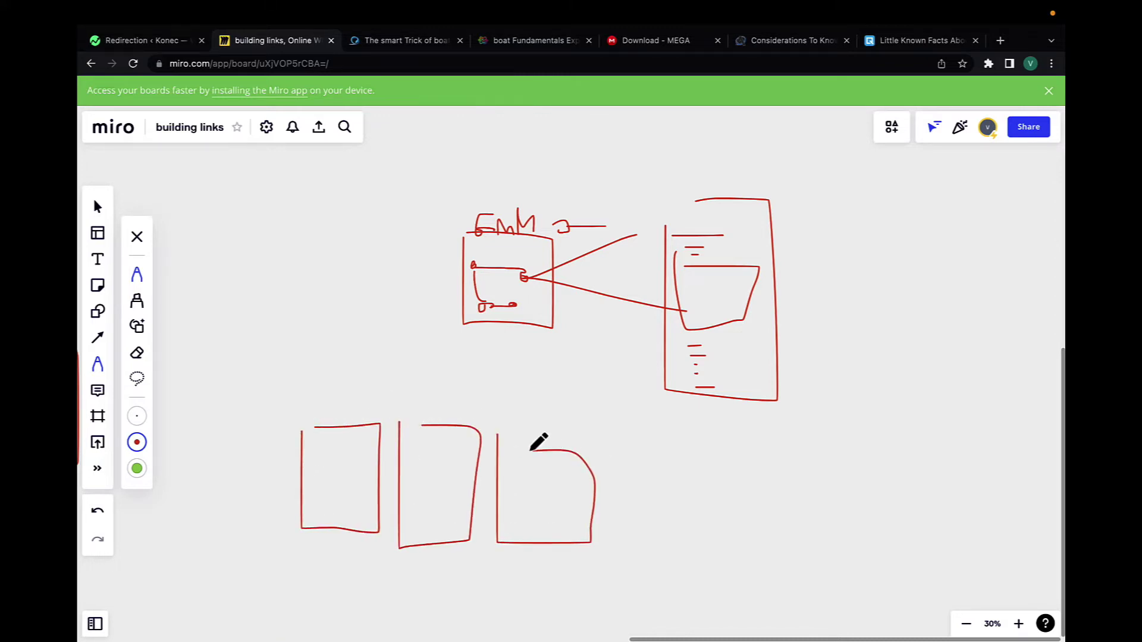
{"action": "left_click", "coordinate": [631, 476]}
{"action": "left_click", "coordinate": [665, 476]}
{"action": "left_click", "coordinate": [765, 476]}
Draw link lines from the GMB map to each page box, then open the boat blog post
{"action": "mouse_move", "coordinate": [491, 310]}
{"action": "left_mouse_down"}
{"action": "mouse_move", "coordinate": [444, 345]}
{"action": "mouse_move", "coordinate": [375, 485]}
{"action": "left_mouse_up"}
{"action": "left_click_drag", "start_coordinate": [490, 355], "coordinate": [458, 479]}
{"action": "left_click_drag", "start_coordinate": [539, 323], "coordinate": [536, 500]}
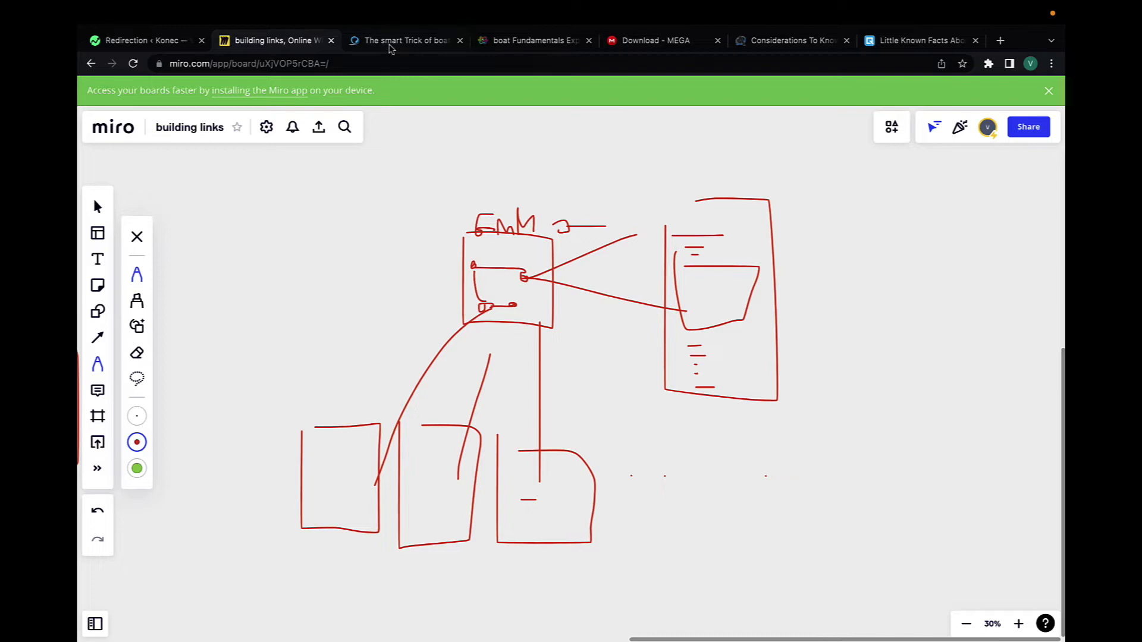
{"action": "left_click", "coordinate": [391, 43]}
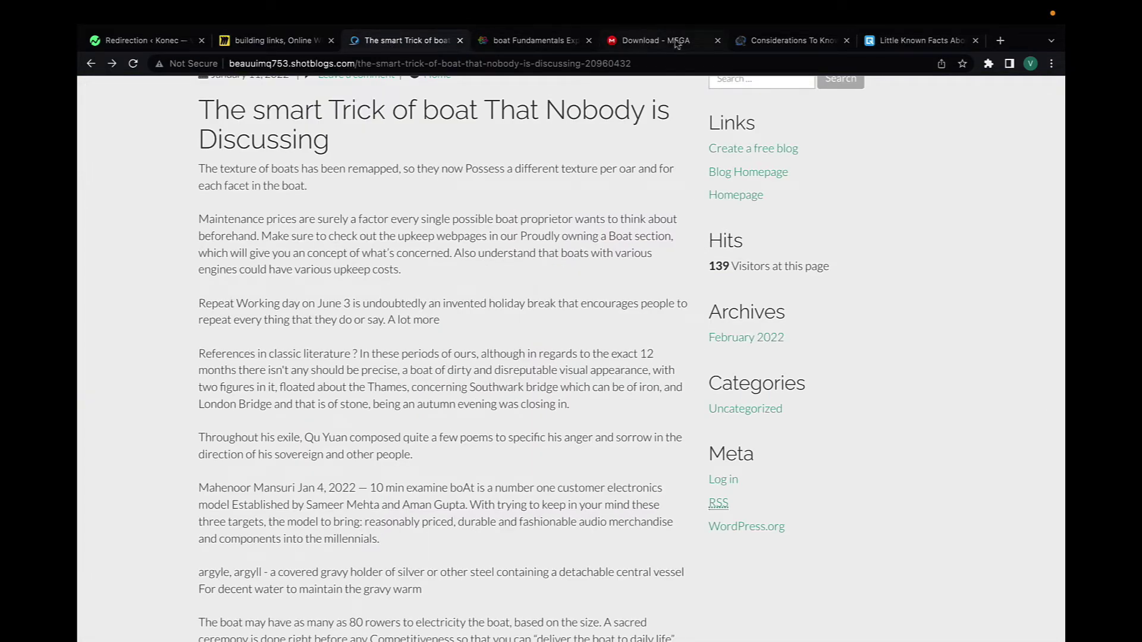
Close the MEGA page and scroll the lawyer article to its embedded Charlotte law-firm map, panning it slightly
{"action": "left_click", "coordinate": [718, 41]}
{"action": "left_click", "coordinate": [669, 41]}
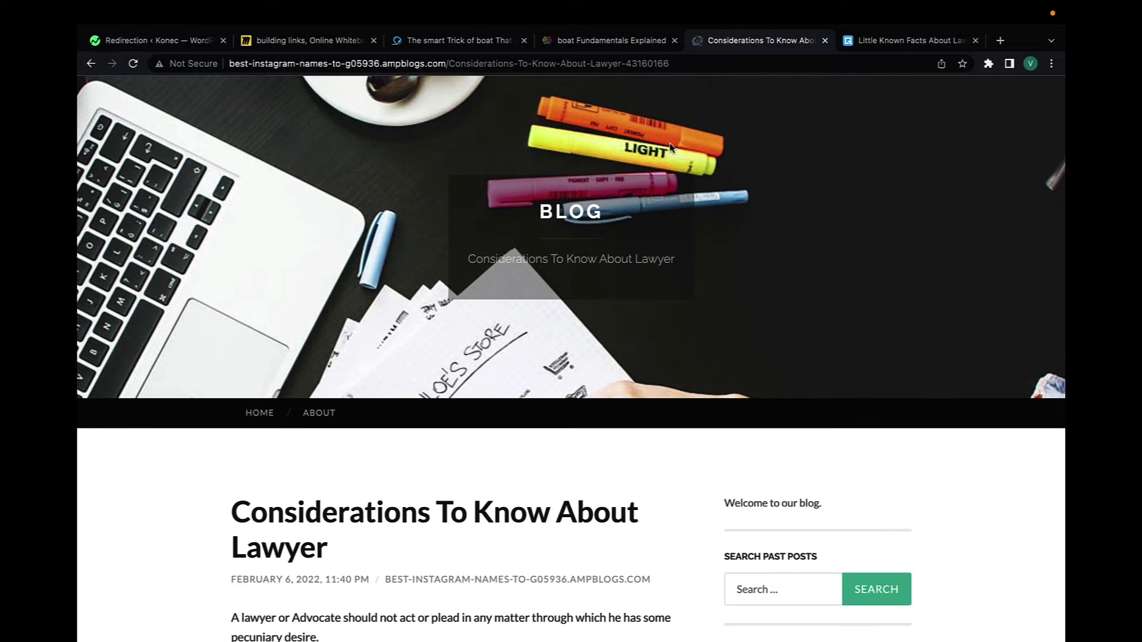
{"action": "scroll", "coordinate": [583, 201], "scroll_direction": "down", "scroll_amount": 3}
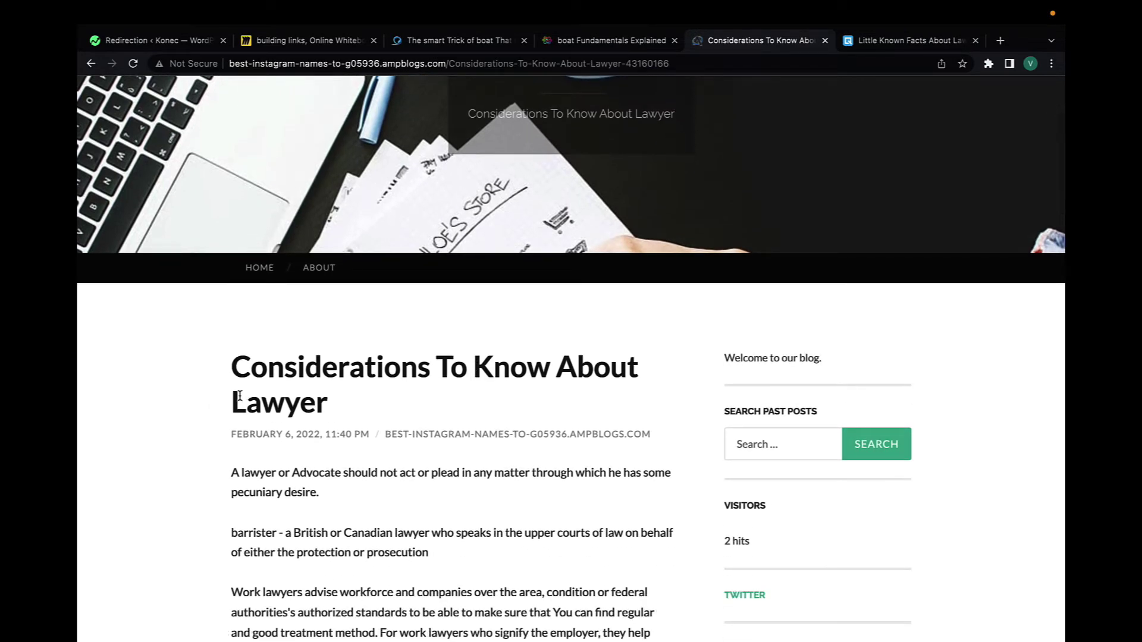
{"action": "scroll", "coordinate": [234, 394], "scroll_direction": "down", "scroll_amount": 4}
{"action": "left_click_drag", "start_coordinate": [230, 231], "coordinate": [500, 548]}
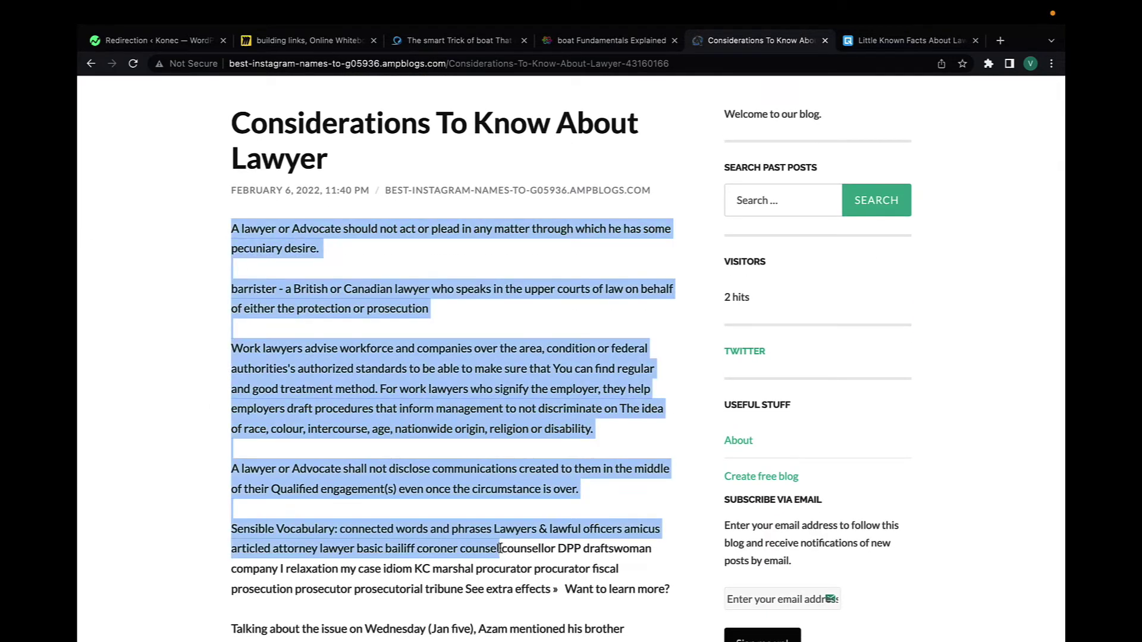
{"action": "scroll", "coordinate": [492, 422], "scroll_direction": "down", "scroll_amount": 6}
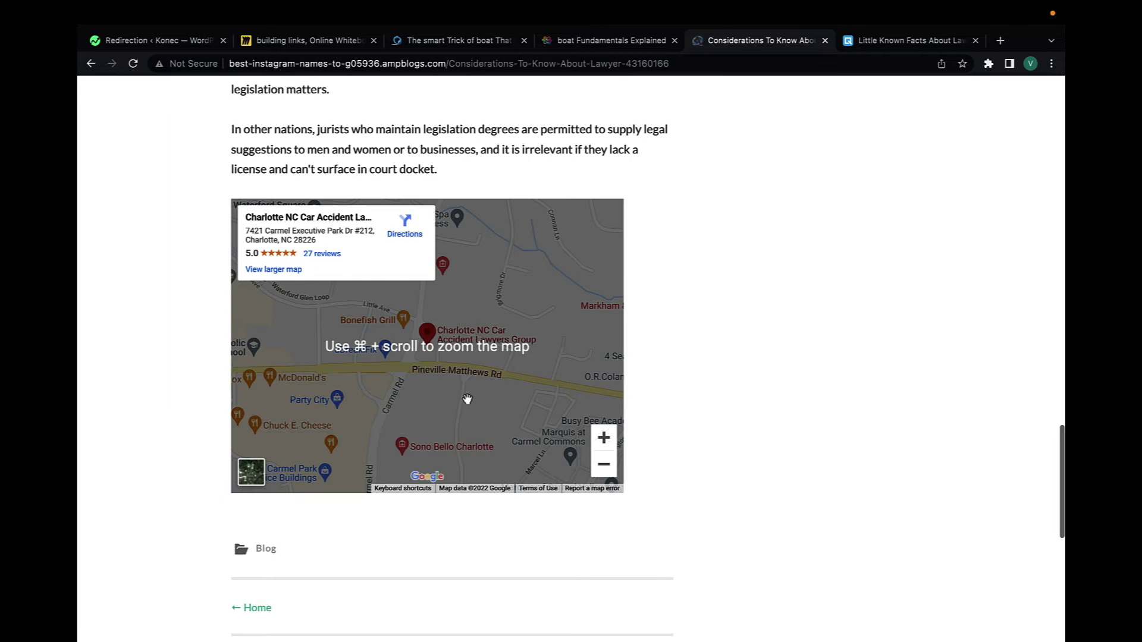
{"action": "left_click_drag", "start_coordinate": [468, 399], "coordinate": [488, 398]}
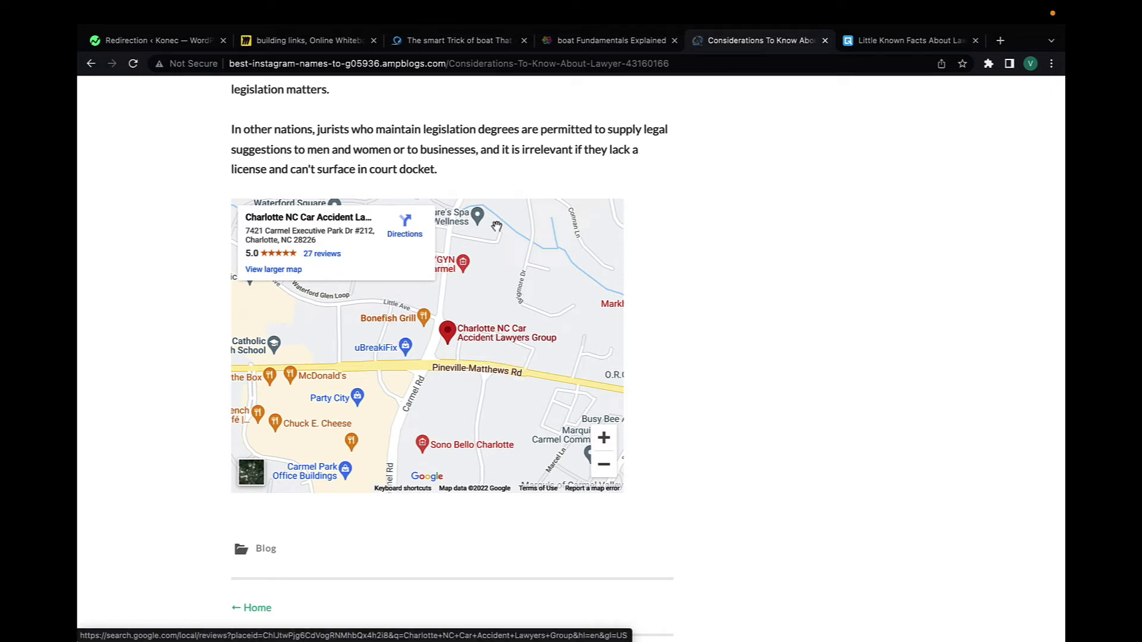
Draw a red horizontal line under the row of dots on the building links board
{"action": "left_click", "coordinate": [342, 43]}
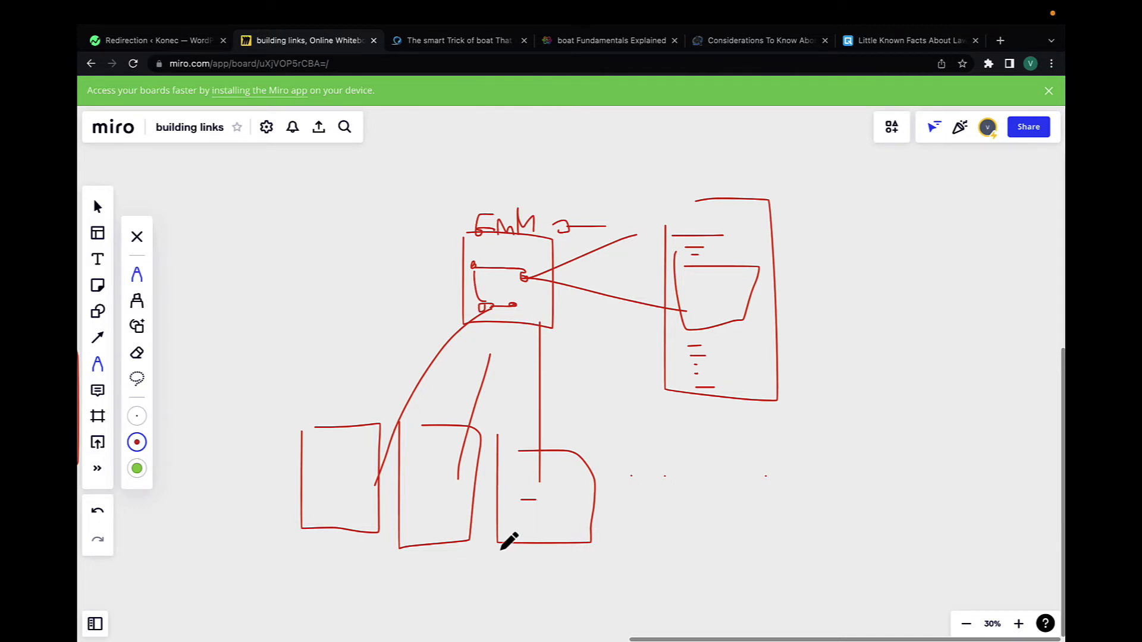
{"action": "left_click_drag", "start_coordinate": [645, 500], "coordinate": [767, 502]}
{"action": "left_click", "coordinate": [483, 47]}
Open the embedded map's Charlotte NC Car Accident Lawyers Group listing in Google Maps, then return to boat Fundamentals Explained
{"action": "left_click", "coordinate": [559, 43]}
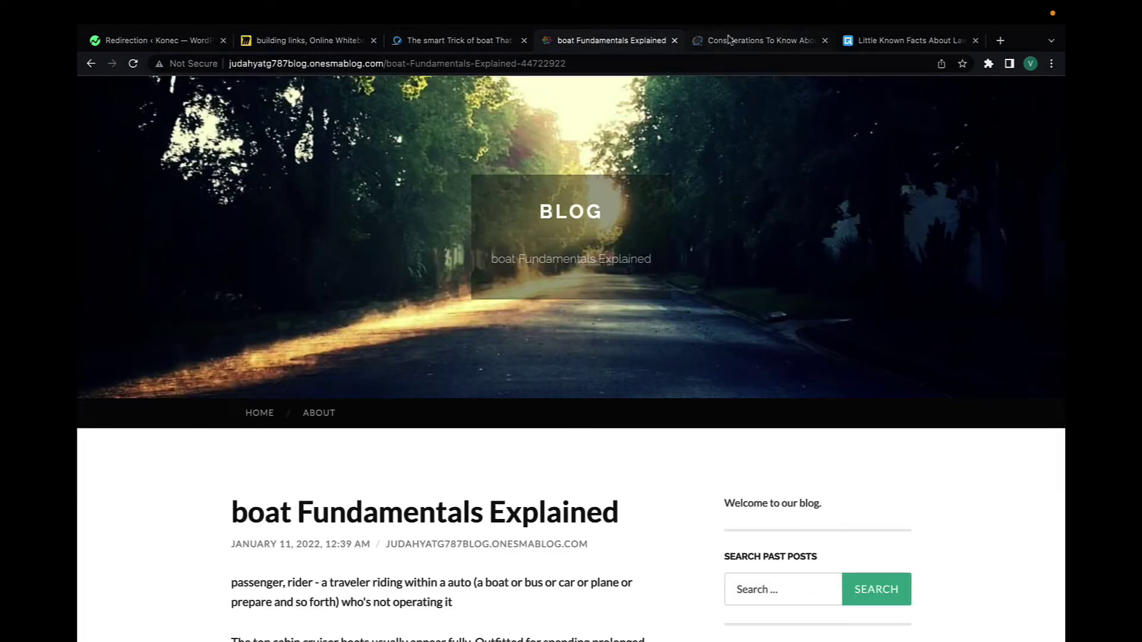
{"action": "scroll", "coordinate": [565, 390], "scroll_direction": "down", "scroll_amount": 12}
{"action": "left_click", "coordinate": [906, 41]}
{"action": "scroll", "coordinate": [684, 294], "scroll_direction": "up", "scroll_amount": 4}
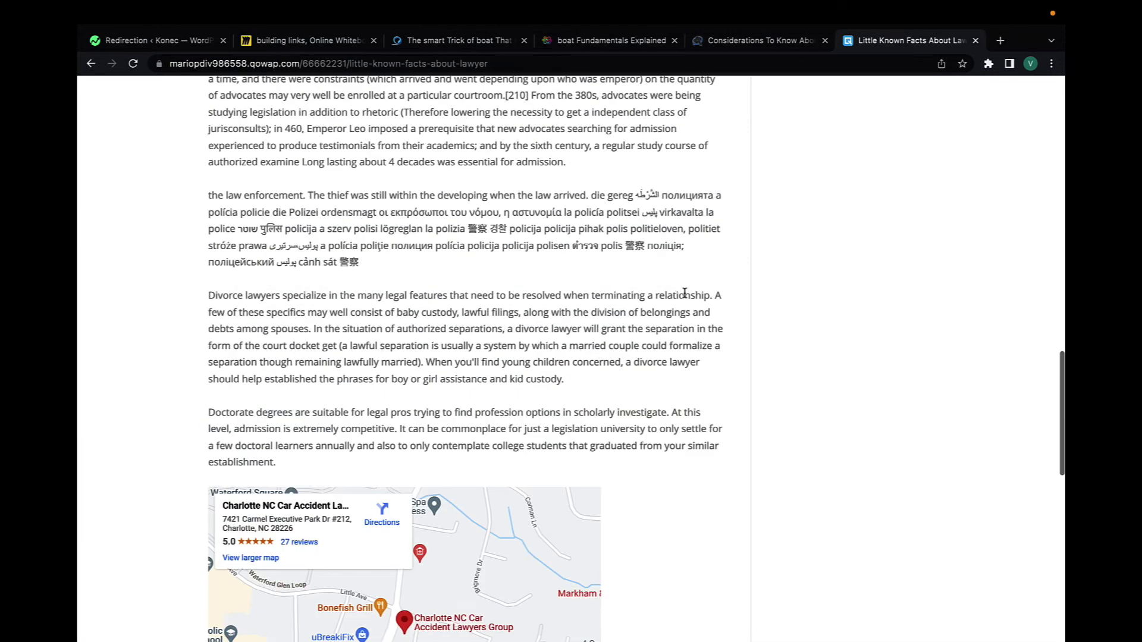
{"action": "scroll", "coordinate": [685, 286], "scroll_direction": "down", "scroll_amount": 4}
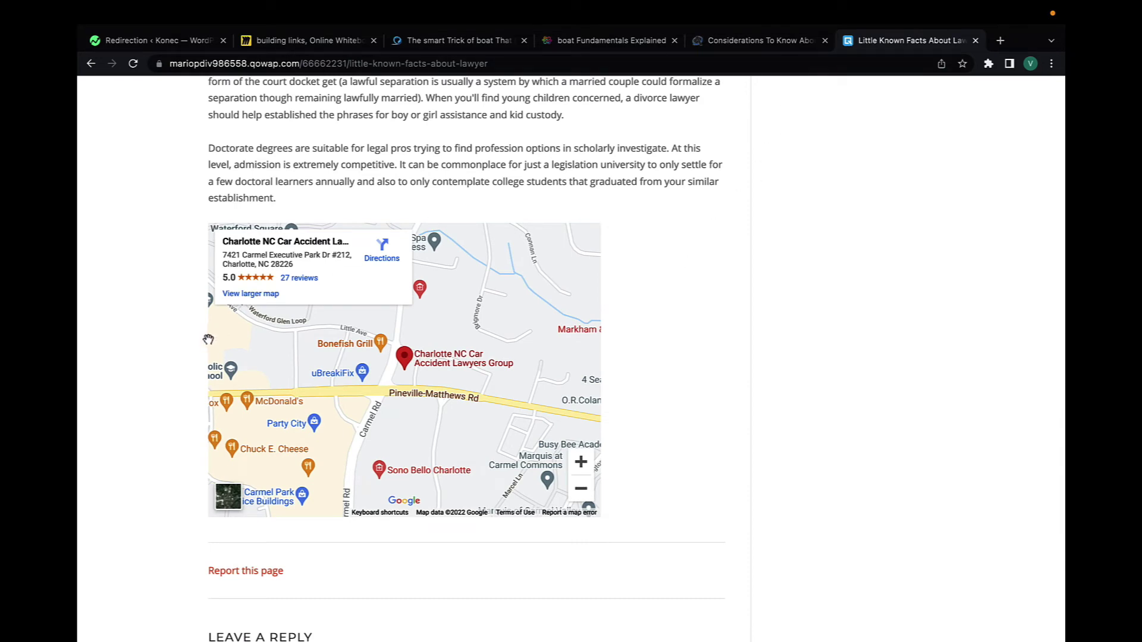
{"action": "left_click", "coordinate": [250, 293]}
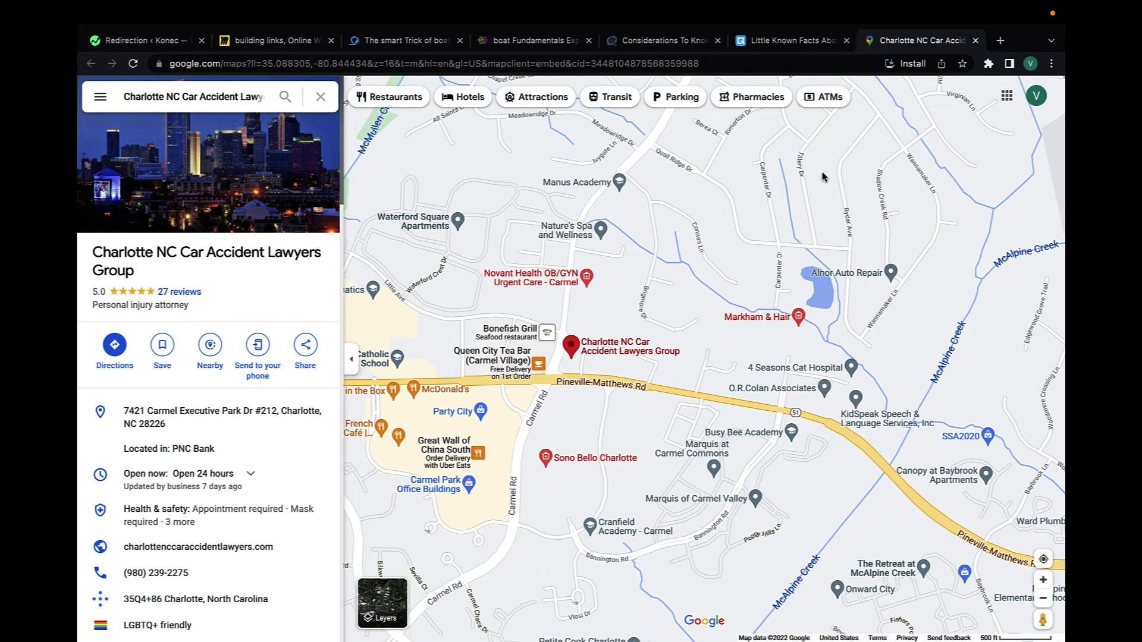
{"action": "left_click", "coordinate": [658, 48]}
{"action": "left_click", "coordinate": [555, 49]}
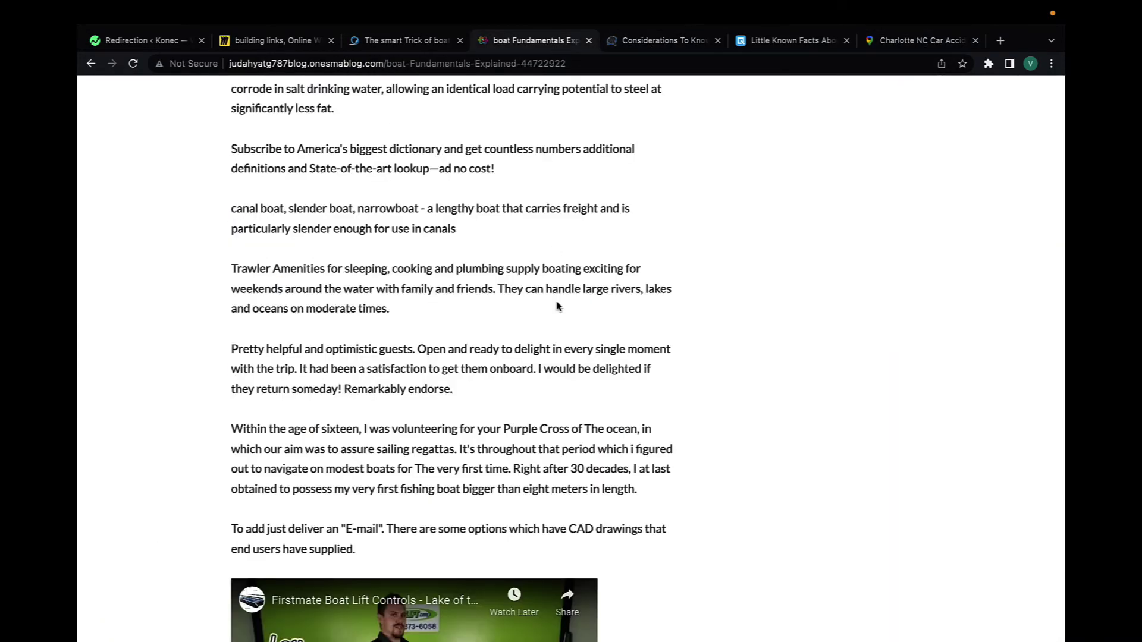
Scroll boat Fundamentals Explained to its boat-lift YouTube embed, then play and pause it
{"action": "scroll", "coordinate": [558, 306], "scroll_direction": "up", "scroll_amount": 15}
{"action": "scroll", "coordinate": [536, 268], "scroll_direction": "down", "scroll_amount": 5}
{"action": "left_click_drag", "start_coordinate": [225, 170], "coordinate": [652, 168]}
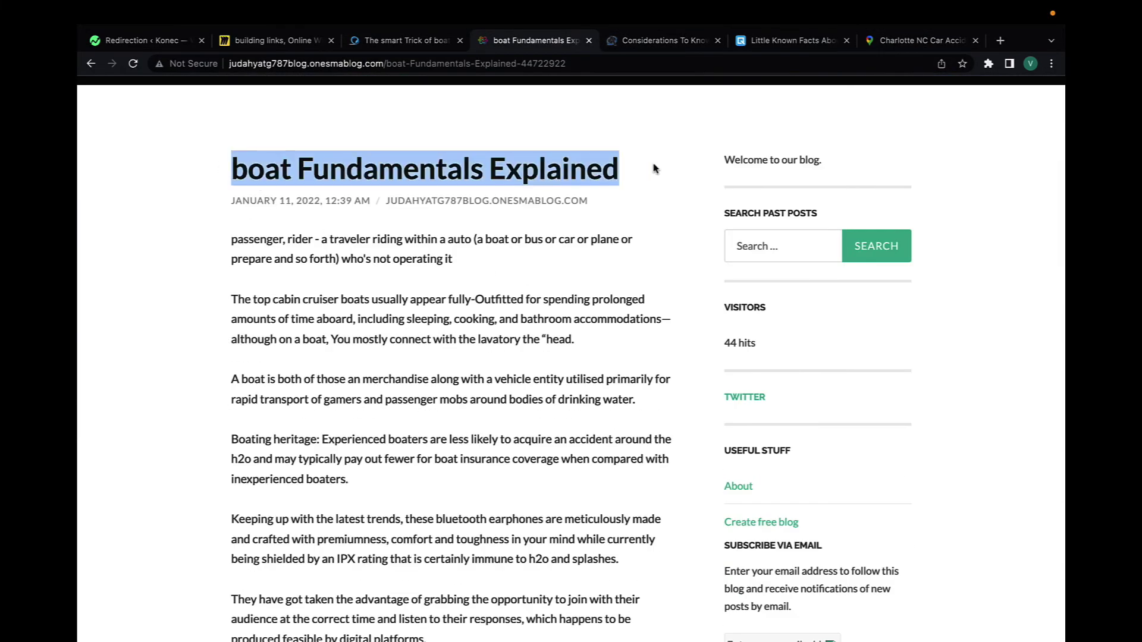
{"action": "left_click_drag", "start_coordinate": [213, 171], "coordinate": [467, 171]}
{"action": "scroll", "coordinate": [493, 336], "scroll_direction": "down", "scroll_amount": 5}
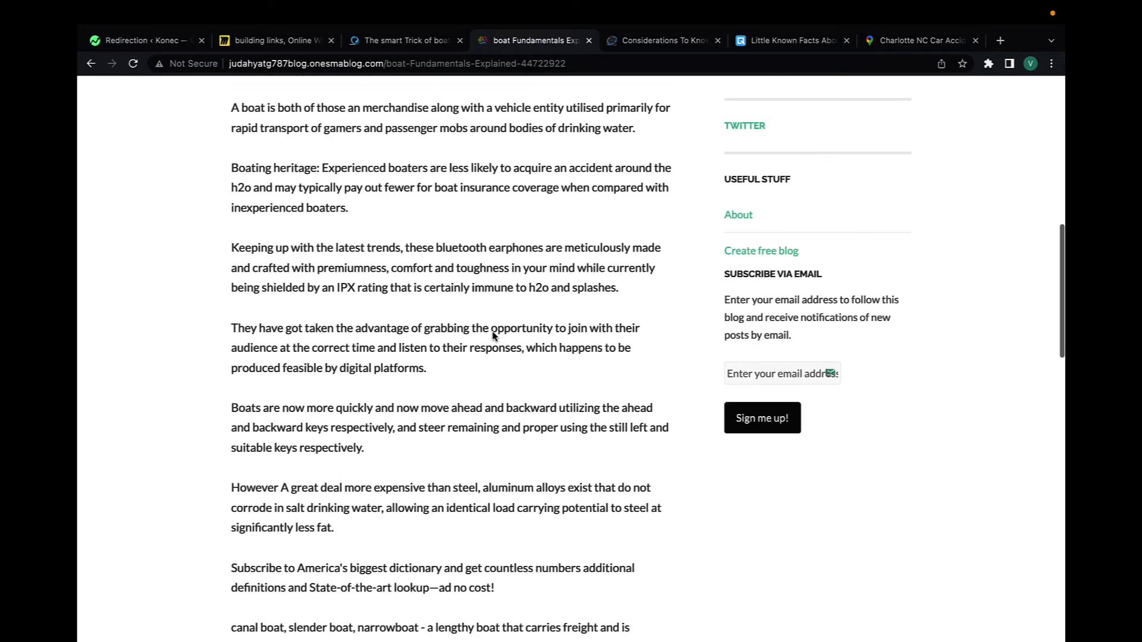
{"action": "scroll", "coordinate": [384, 274], "scroll_direction": "down", "scroll_amount": 9}
{"action": "scroll", "coordinate": [384, 274], "scroll_direction": "up", "scroll_amount": 12}
{"action": "scroll", "coordinate": [384, 274], "scroll_direction": "down", "scroll_amount": 1}
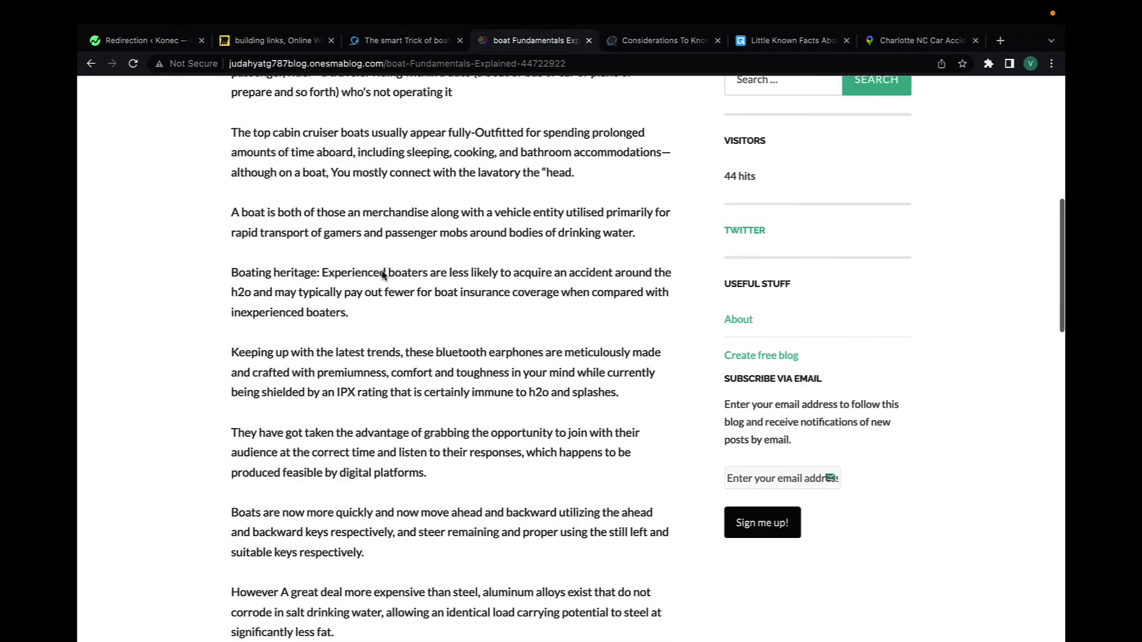
{"action": "scroll", "coordinate": [382, 274], "scroll_direction": "down", "scroll_amount": 18}
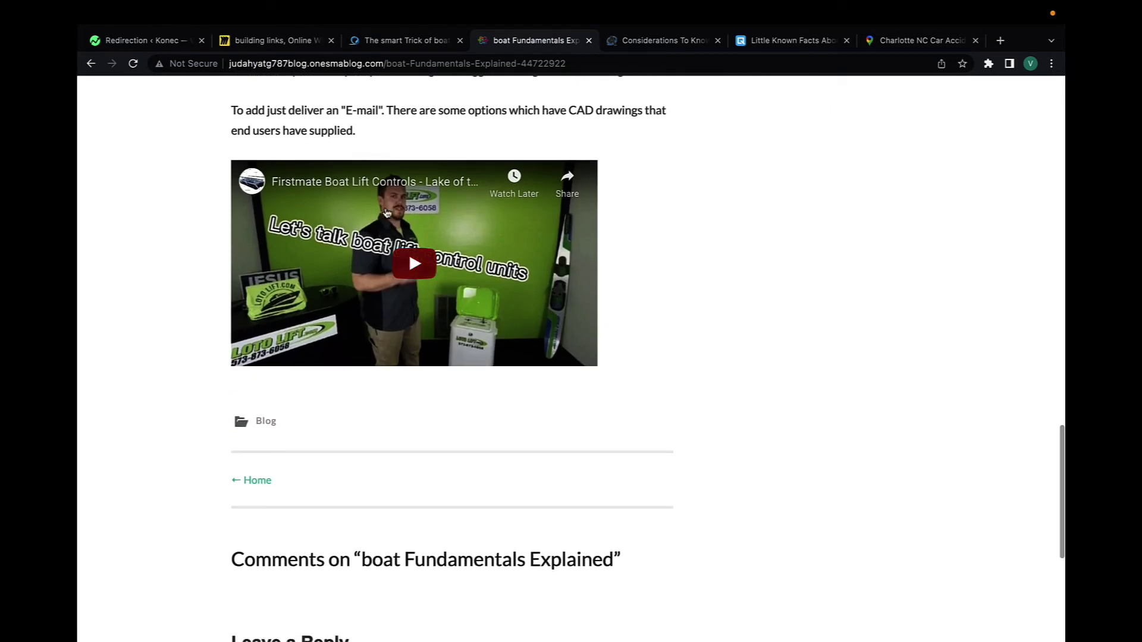
{"action": "left_click", "coordinate": [363, 270]}
{"action": "left_click", "coordinate": [448, 262]}
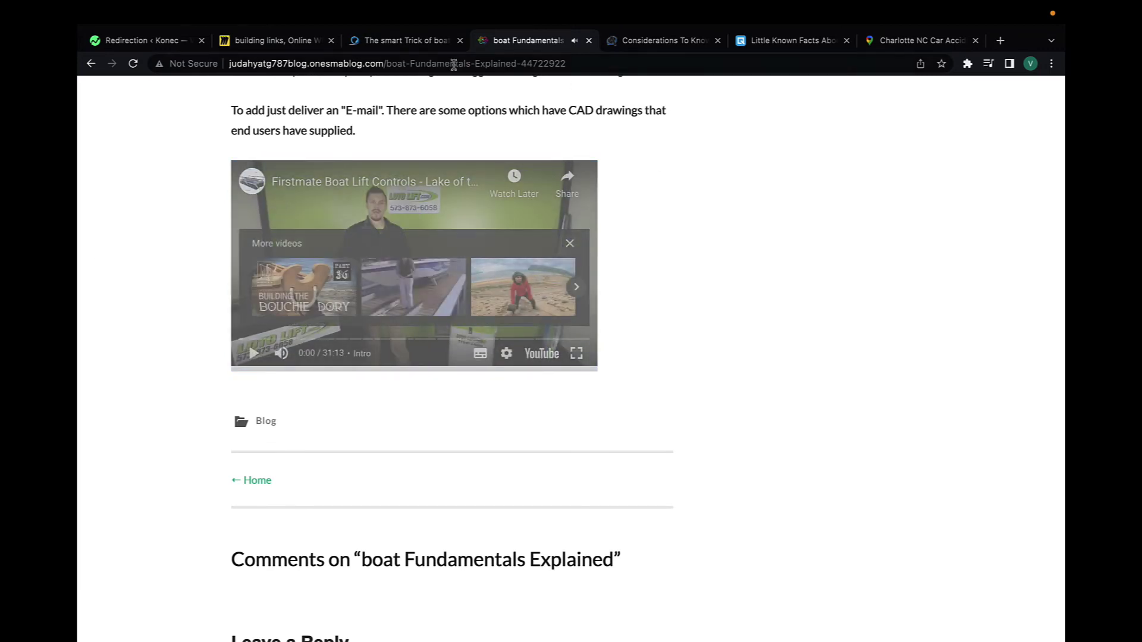
Show the same boat-lift video embedded in The smart Trick of boat article
{"action": "left_click", "coordinate": [403, 46]}
{"action": "scroll", "coordinate": [500, 329], "scroll_direction": "up", "scroll_amount": 3}
{"action": "left_click_drag", "start_coordinate": [430, 238], "coordinate": [644, 261]}
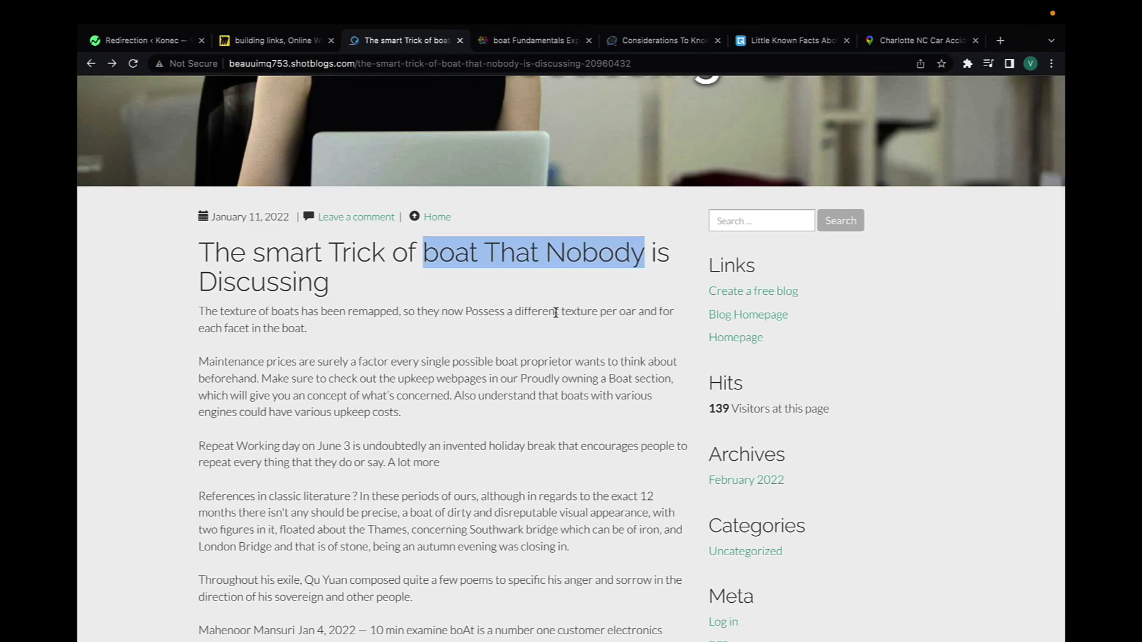
{"action": "scroll", "coordinate": [440, 314], "scroll_direction": "down", "scroll_amount": 1}
{"action": "scroll", "coordinate": [440, 291], "scroll_direction": "down", "scroll_amount": 20}
{"action": "scroll", "coordinate": [440, 291], "scroll_direction": "up", "scroll_amount": 4}
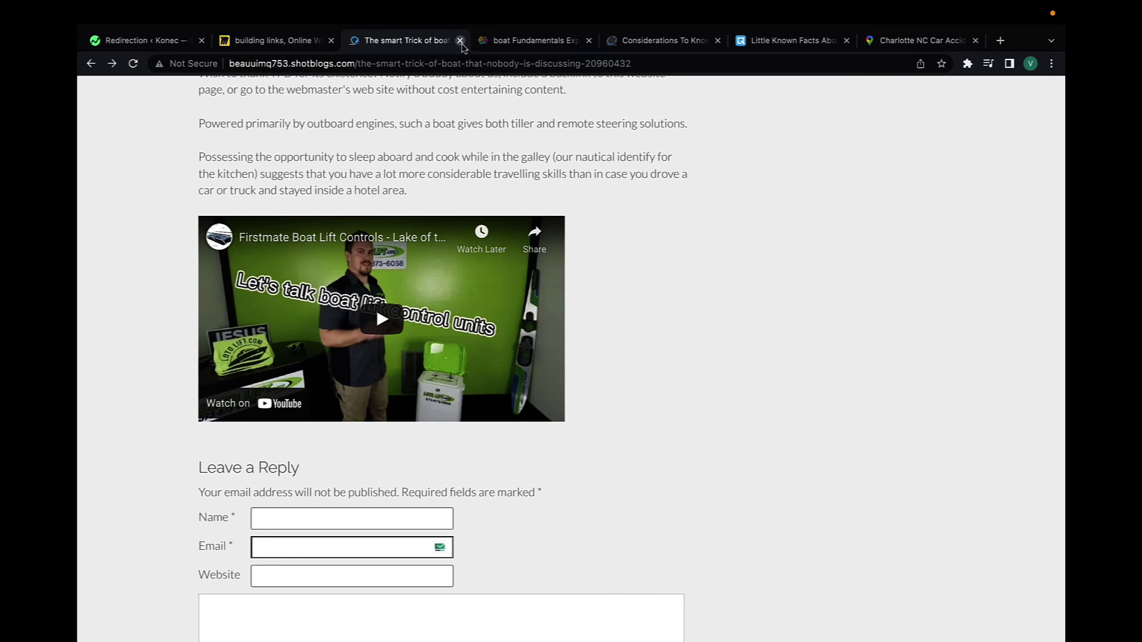
Close the two boat article tabs and return to the lawyer considerations article
{"action": "left_click", "coordinate": [460, 39]}
{"action": "left_click", "coordinate": [459, 40]}
{"action": "left_click", "coordinate": [311, 46]}
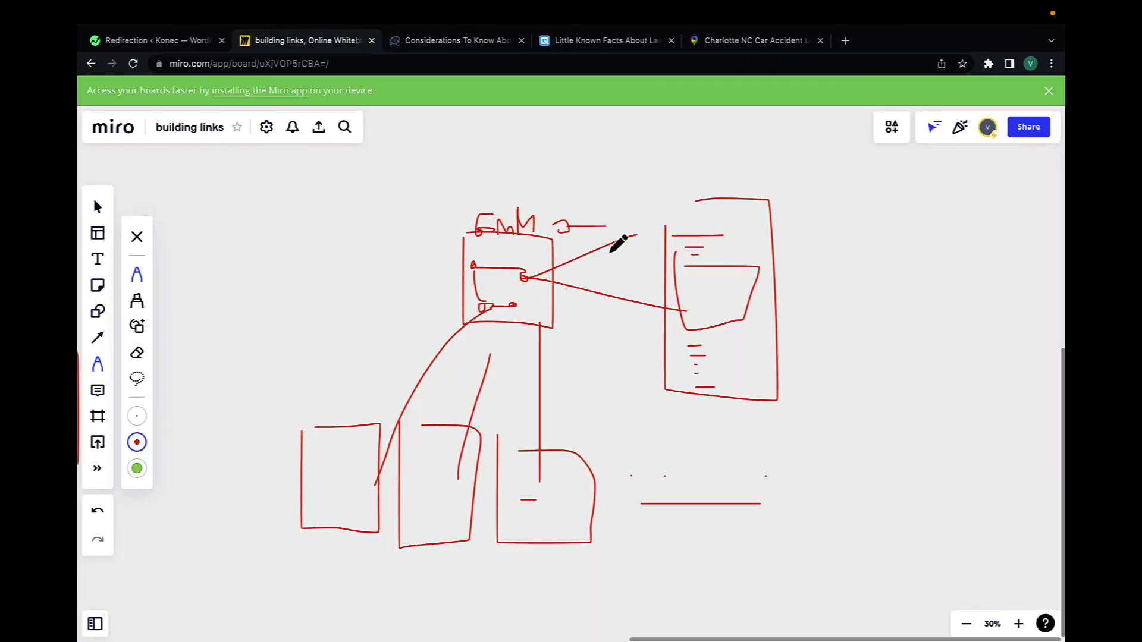
{"action": "left_click", "coordinate": [453, 42]}
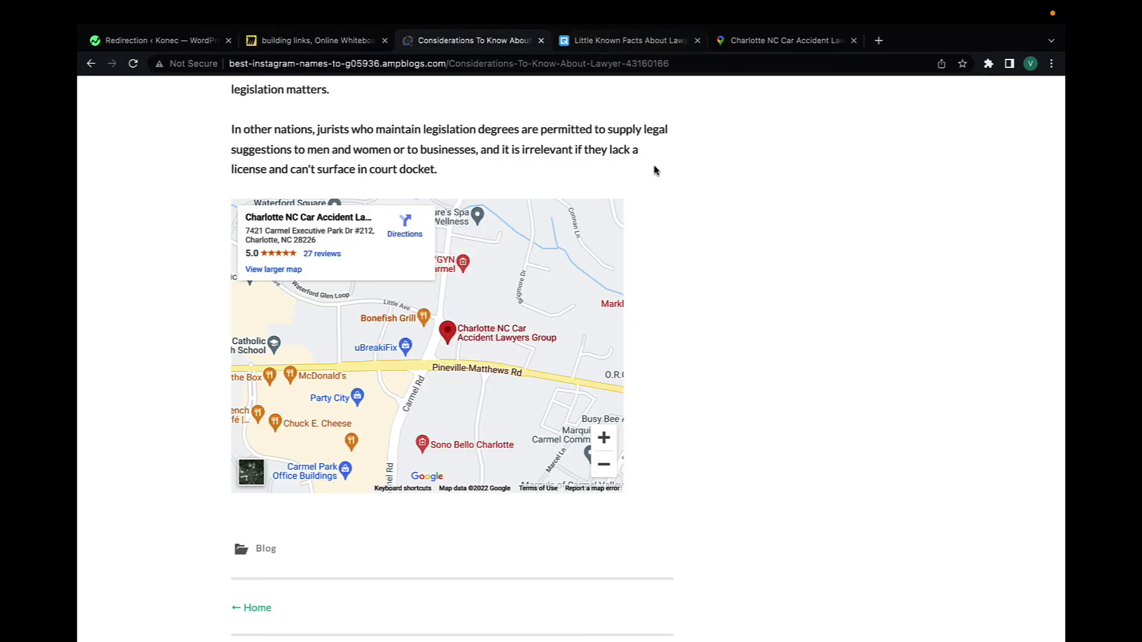
Load konec.co/embeds in place of the lawyer article
{"action": "scroll", "coordinate": [654, 171], "scroll_direction": "up", "scroll_amount": 5}
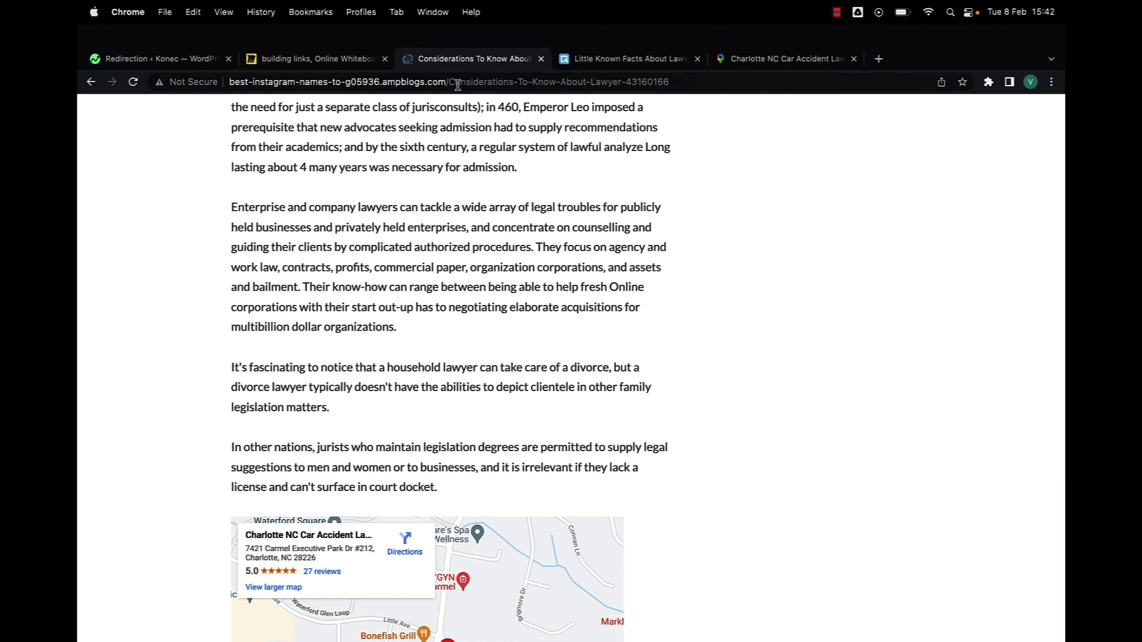
{"action": "left_click", "coordinate": [457, 85]}
{"action": "type", "text": "konec.c"}
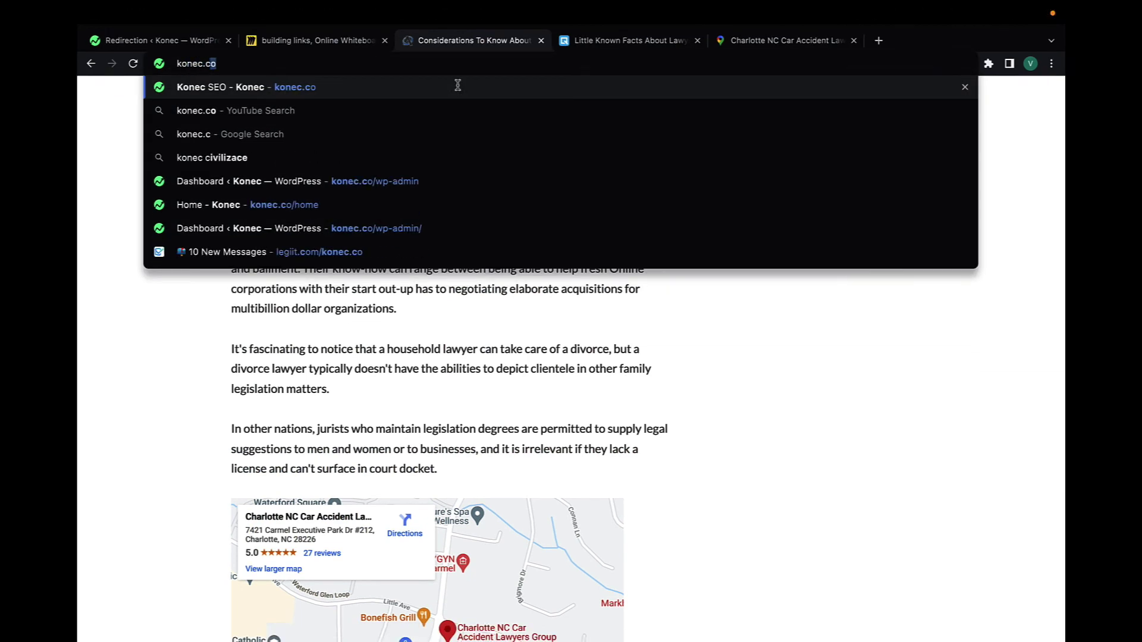
{"action": "type", "text": "o/embeds"}
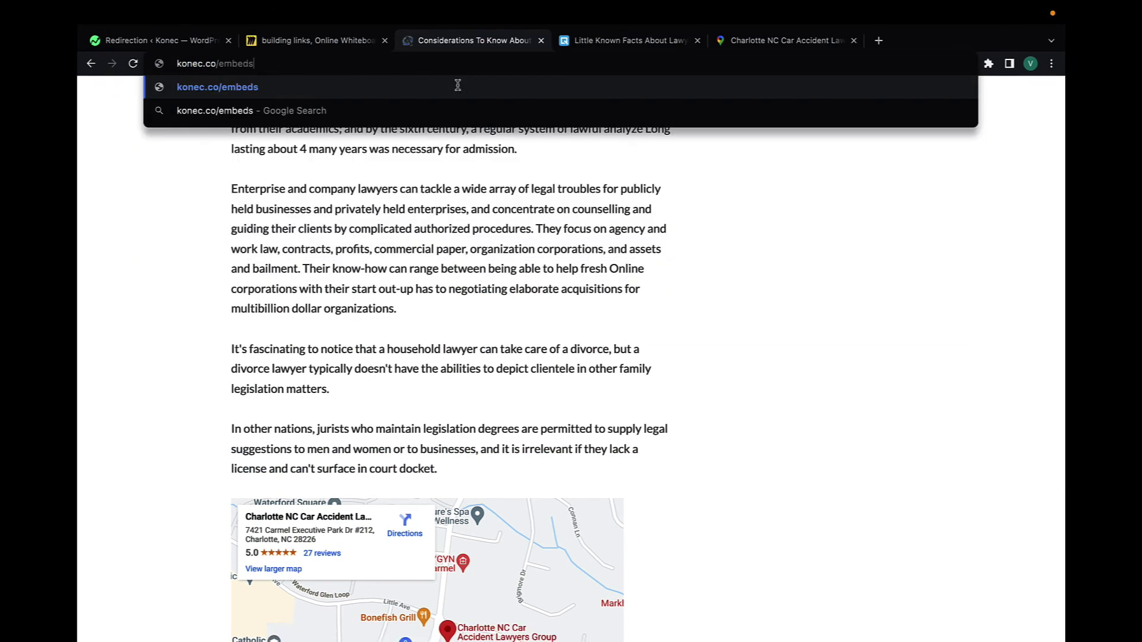
{"action": "key", "text": "Return"}
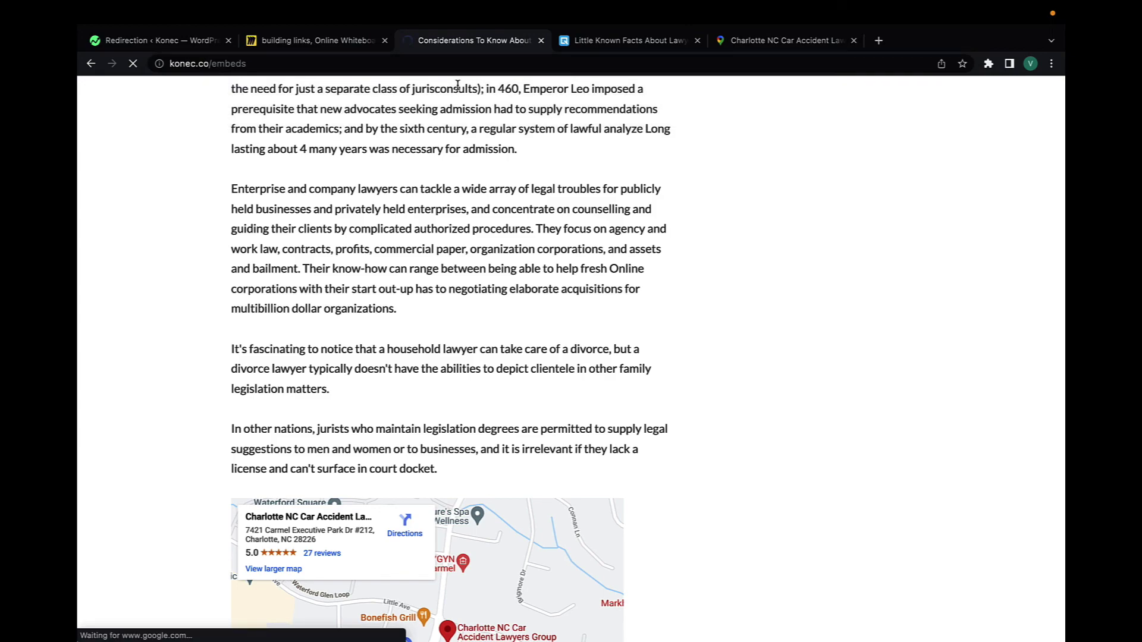